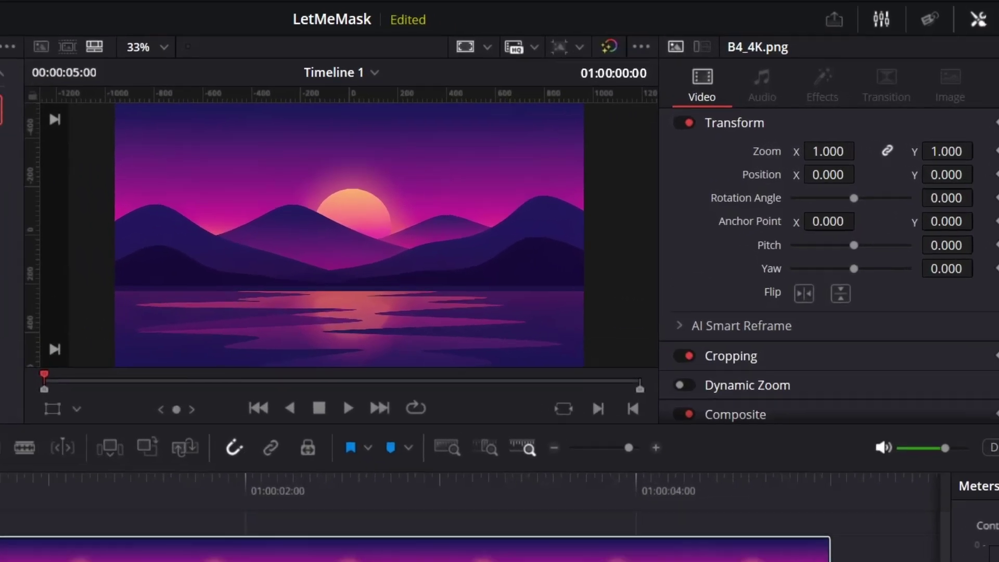
# Step: Close the LetMeMask polygon, switch to a rectangle mask, and list the viewer overlay modes
pyautogui.click(877, 227)
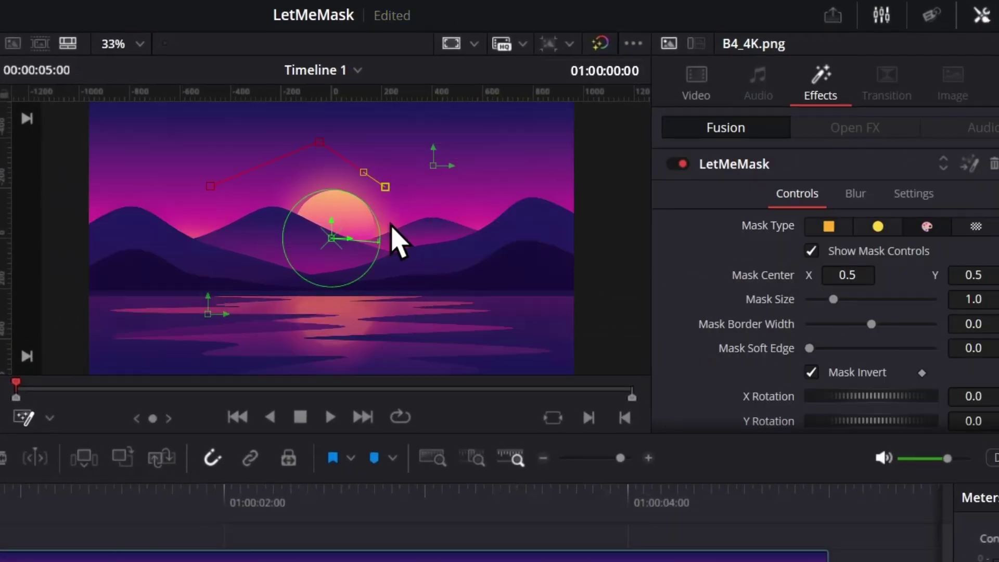
pyautogui.click(234, 277)
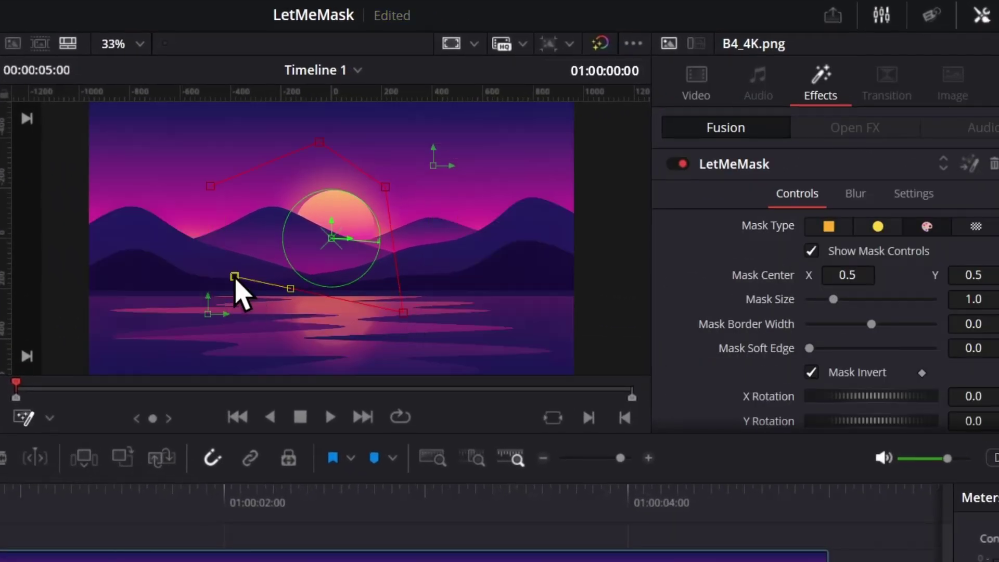
pyautogui.click(210, 186)
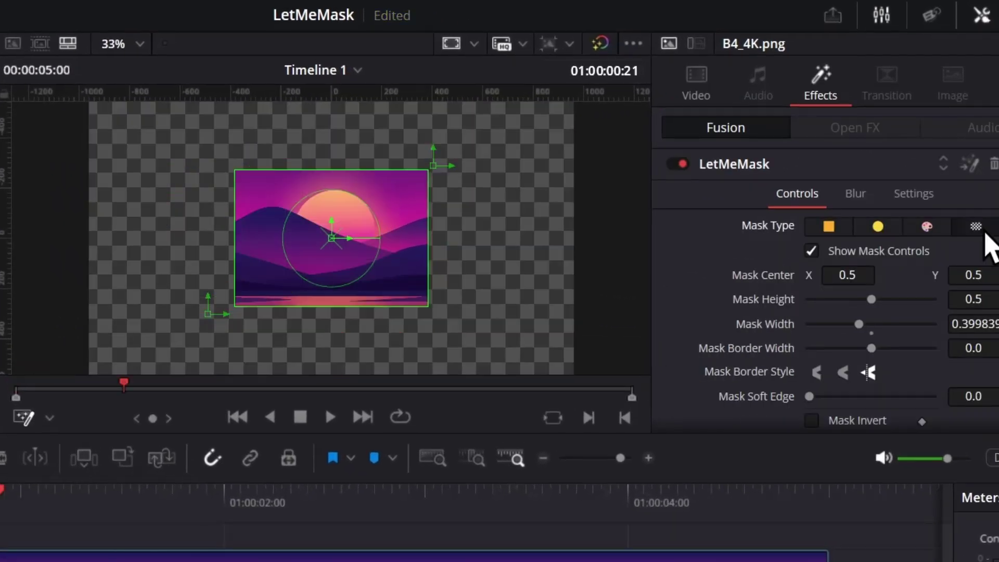
pyautogui.click(832, 227)
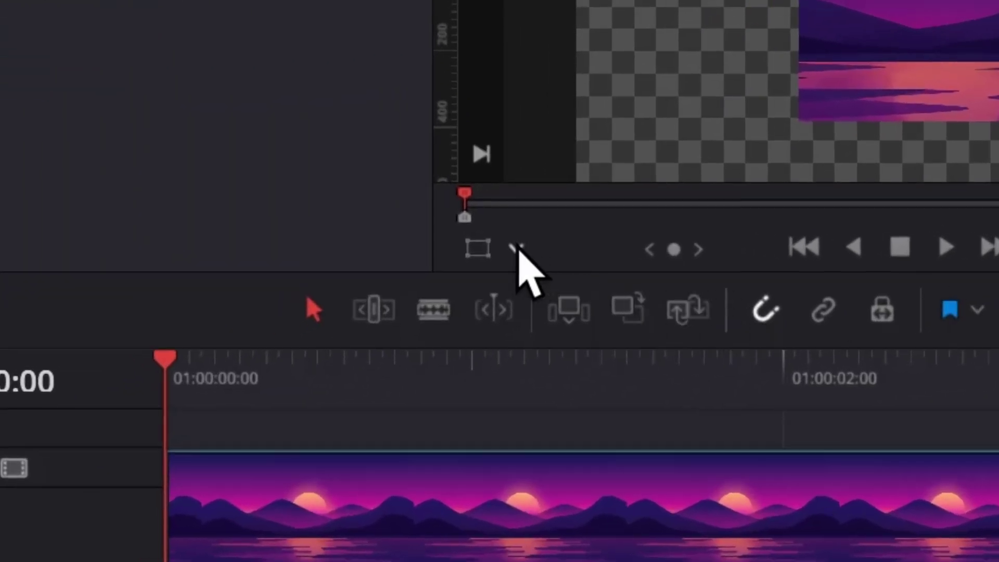
pyautogui.click(516, 248)
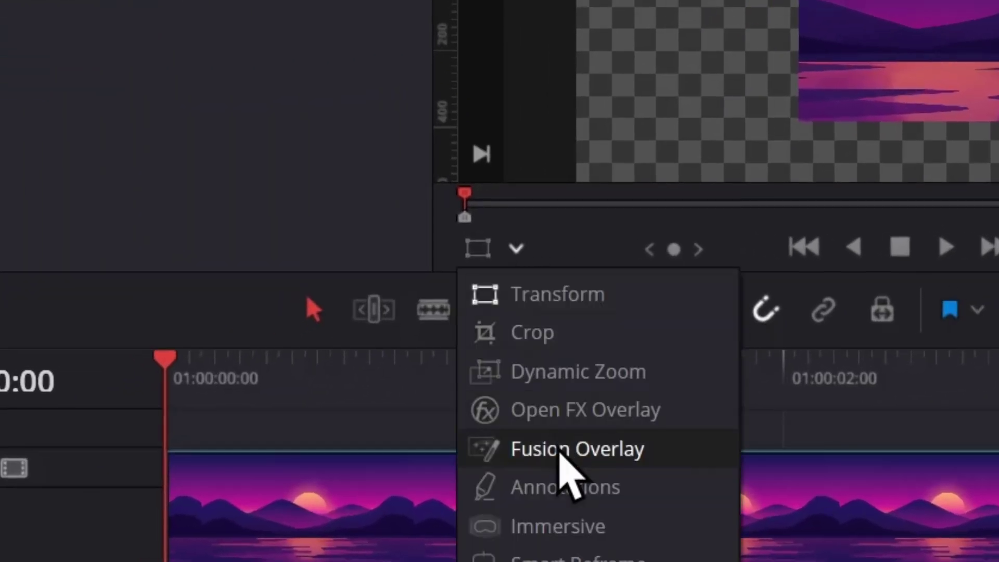
# Step: Enable Fusion Overlay, resize the mask edges, then go from circle to the polygon Mask Type
pyautogui.click(558, 451)
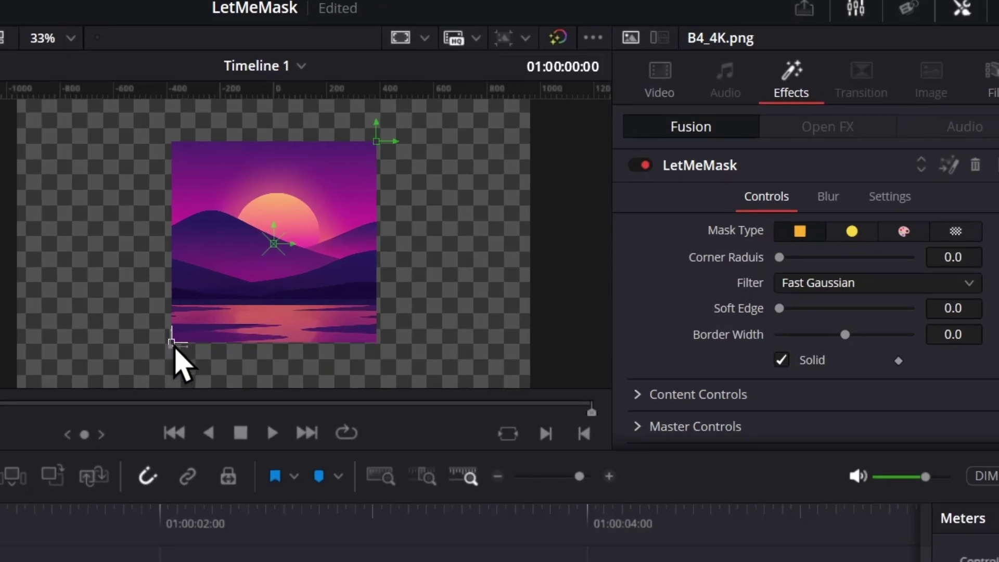
pyautogui.moveTo(175, 352); pyautogui.dragTo(245, 301)
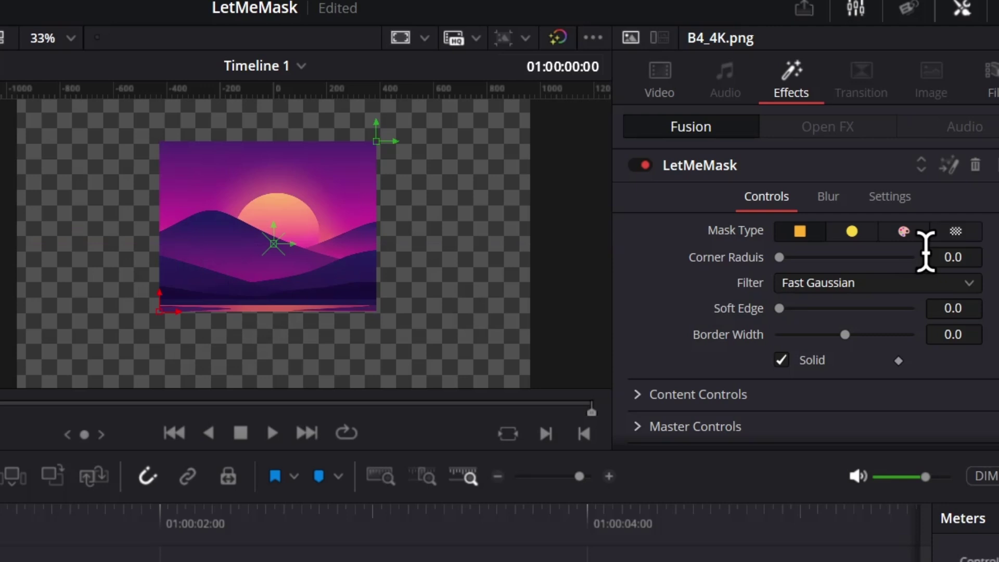
pyautogui.click(952, 235)
pyautogui.moveTo(403, 255); pyautogui.dragTo(357, 341)
pyautogui.click(852, 231)
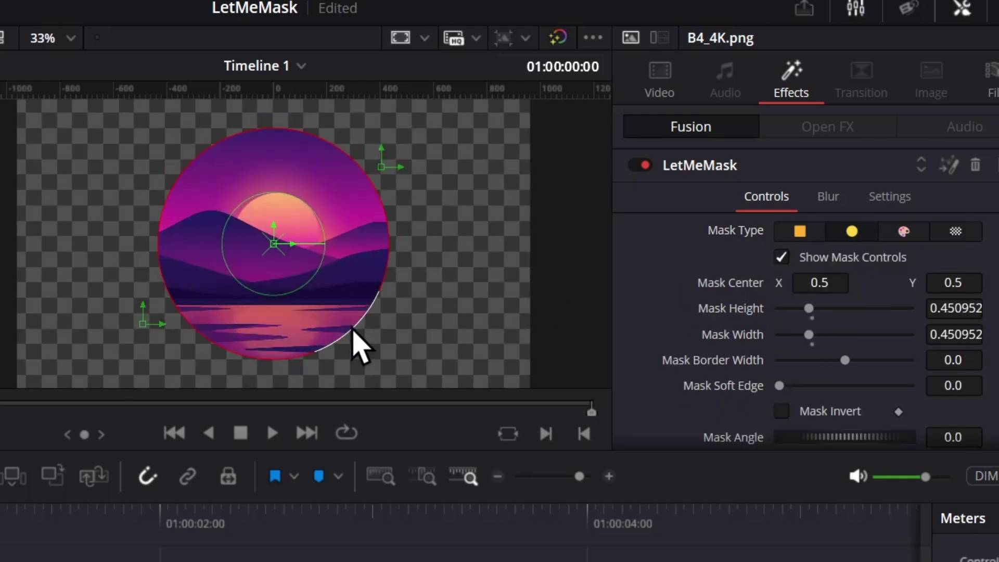
pyautogui.click(901, 233)
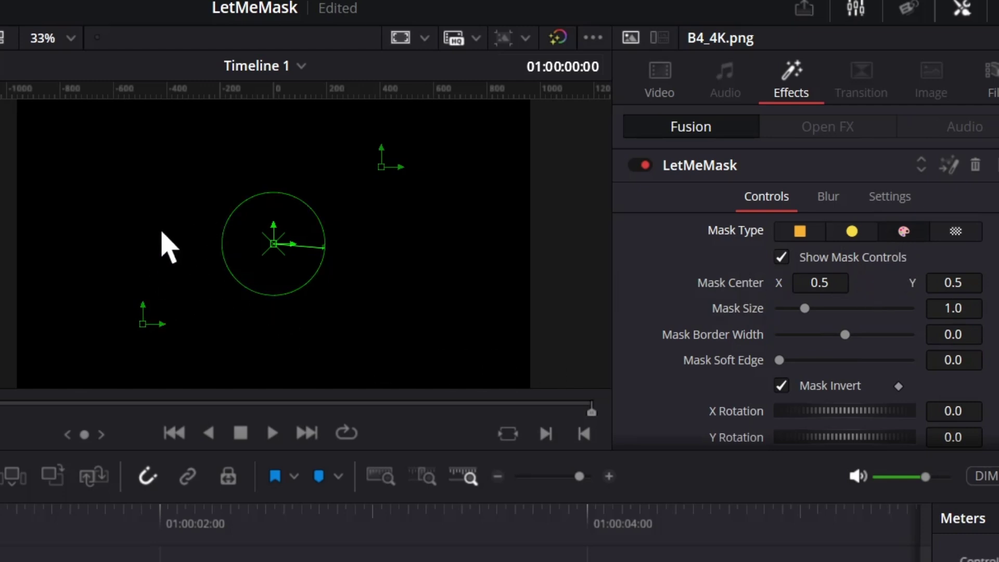
# Step: Draw and close a six-point polygon around the sun, then turn off Mask Invert
pyautogui.click(145, 188)
pyautogui.click(260, 142)
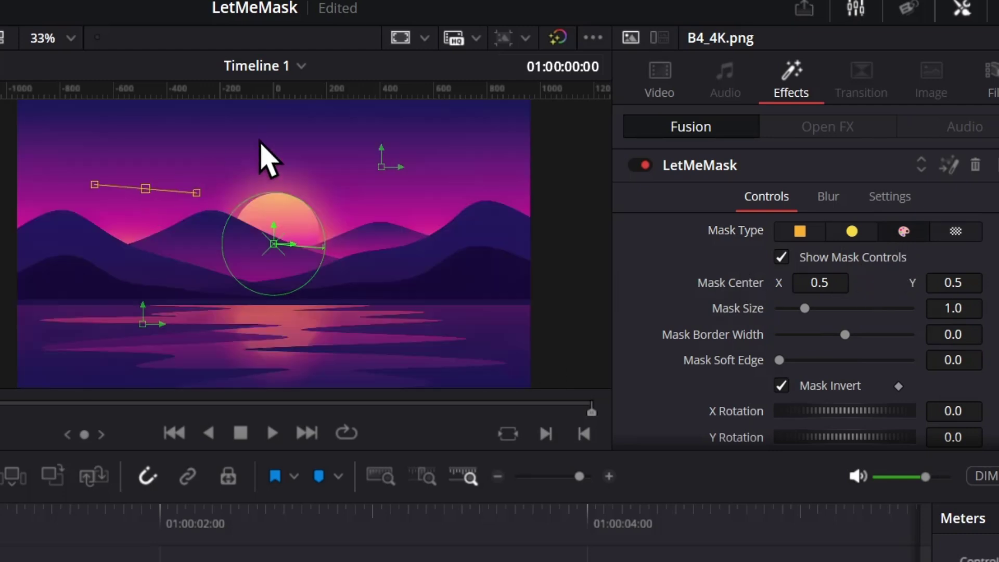
pyautogui.click(331, 190)
pyautogui.click(349, 322)
pyautogui.click(231, 297)
pyautogui.click(171, 284)
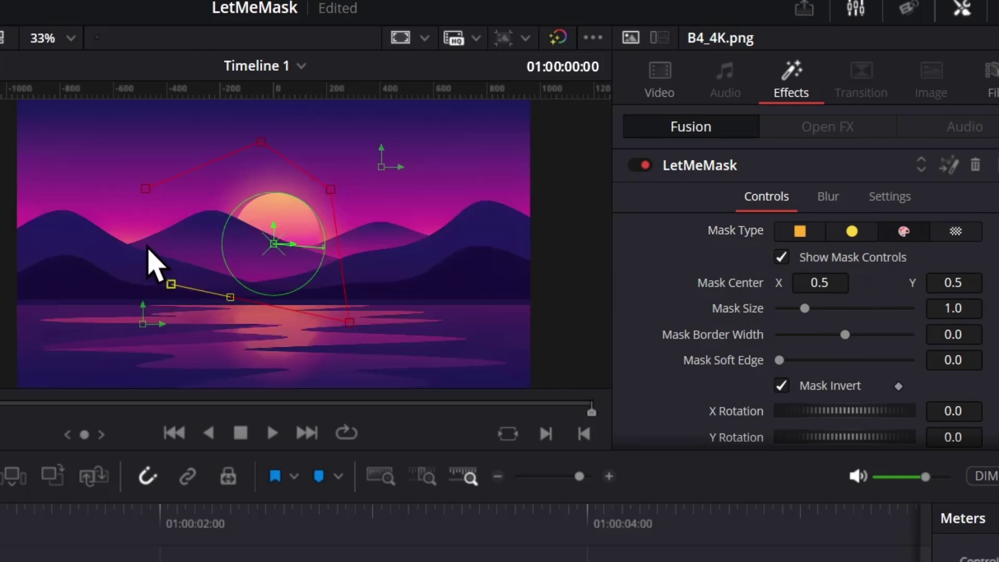
pyautogui.click(146, 188)
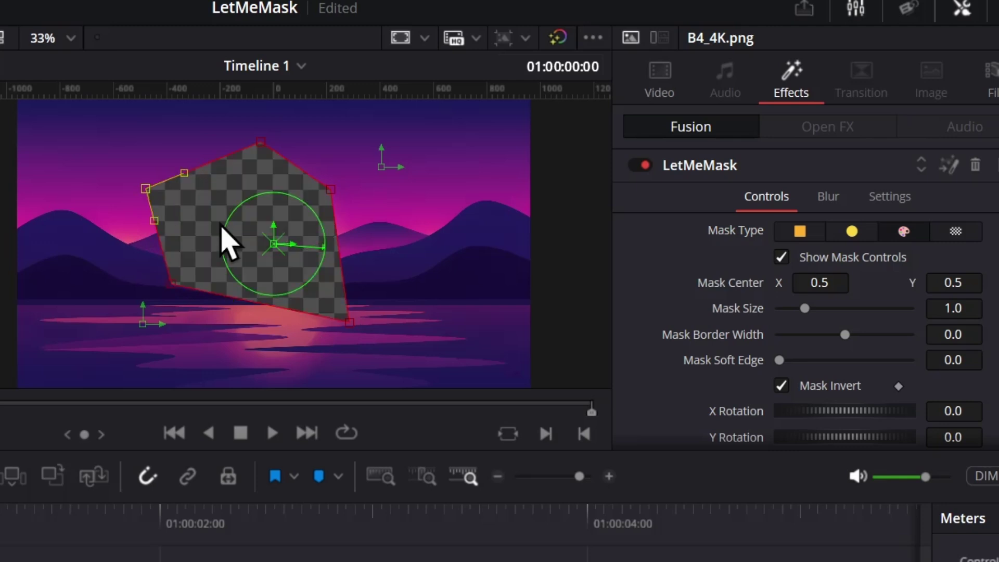
pyautogui.click(821, 386)
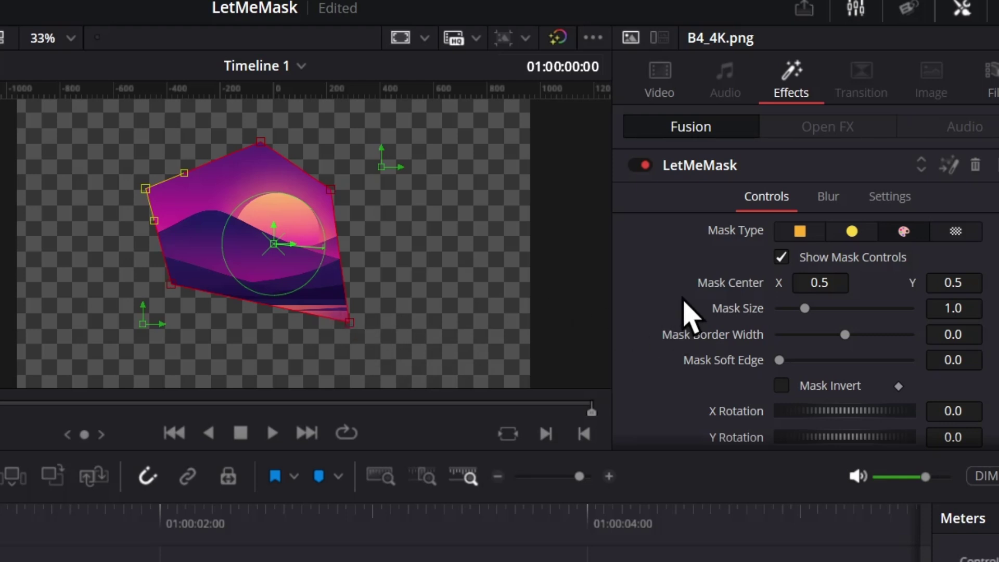
pyautogui.scroll(-5, 685, 312)
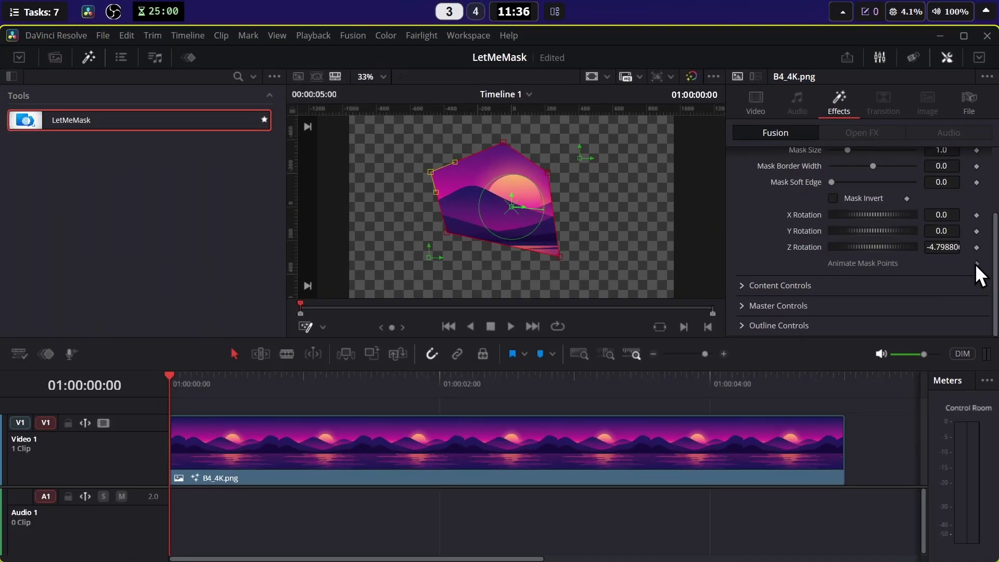
# Step: Reshape the polygon at frame 01:00:00:18 to keyframe its points, then scrub back to the start
pyautogui.moveTo(219, 391); pyautogui.dragTo(272, 392)
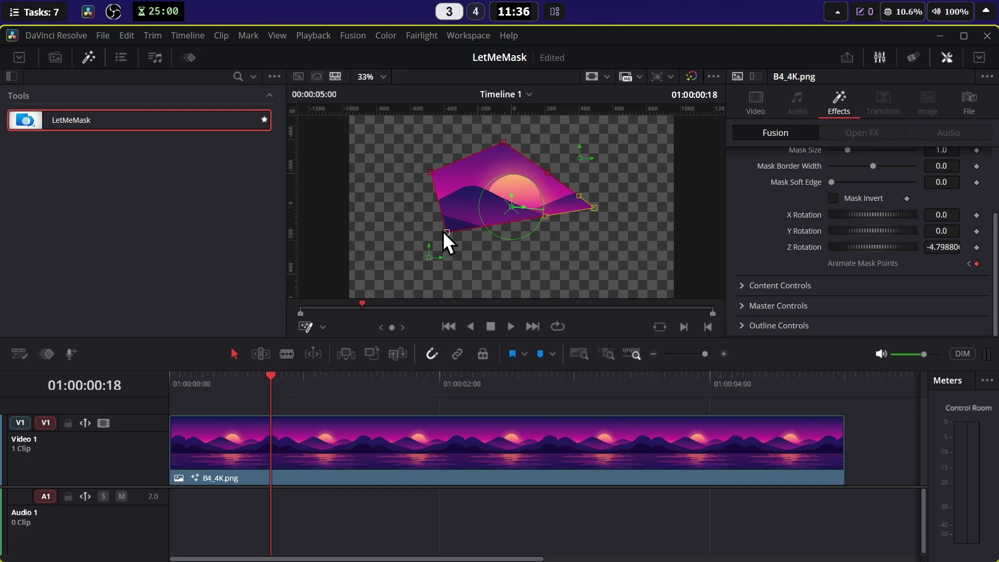
pyautogui.moveTo(444, 232); pyautogui.dragTo(495, 290)
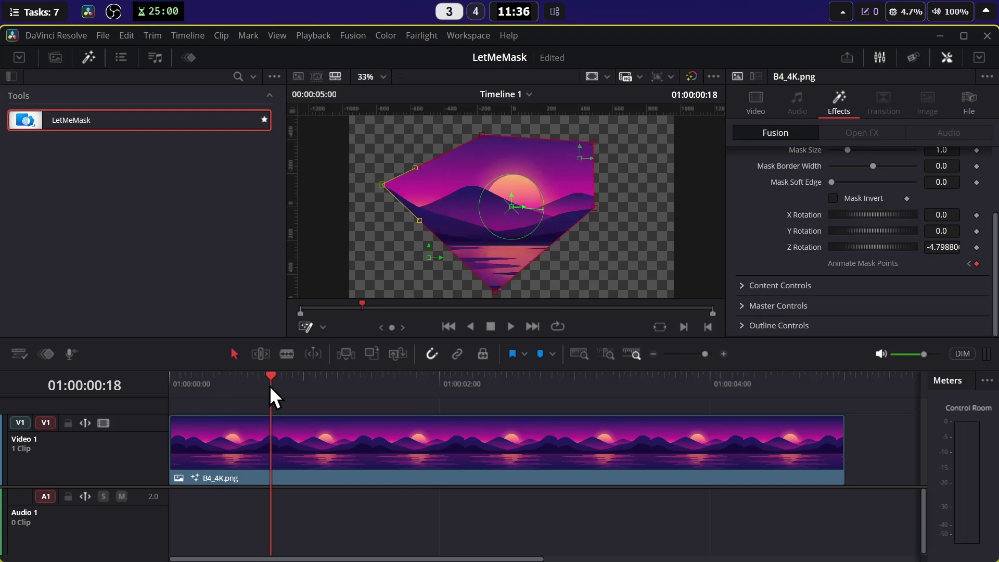
pyautogui.moveTo(269, 385); pyautogui.dragTo(288, 423)
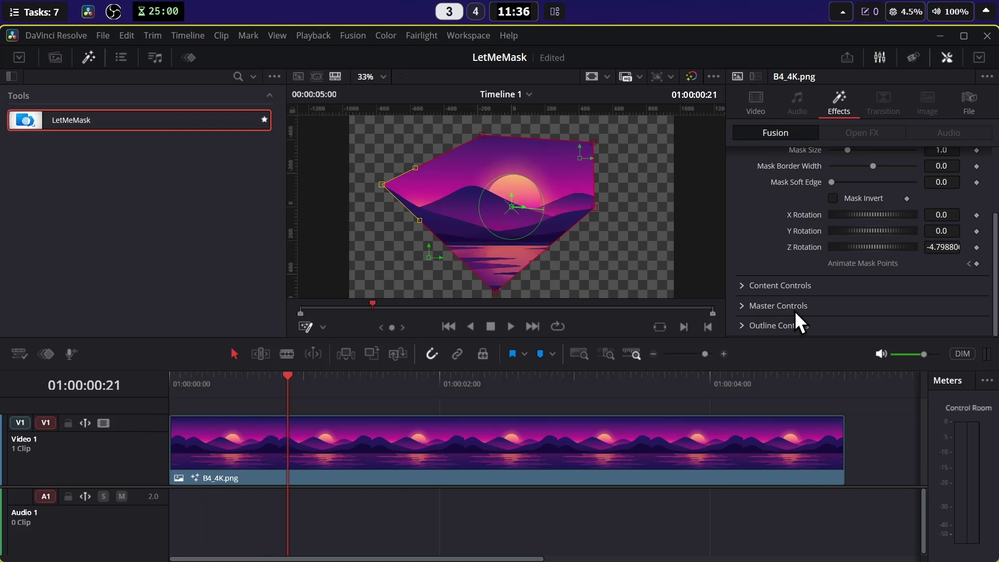
pyautogui.scroll(3, 791, 289)
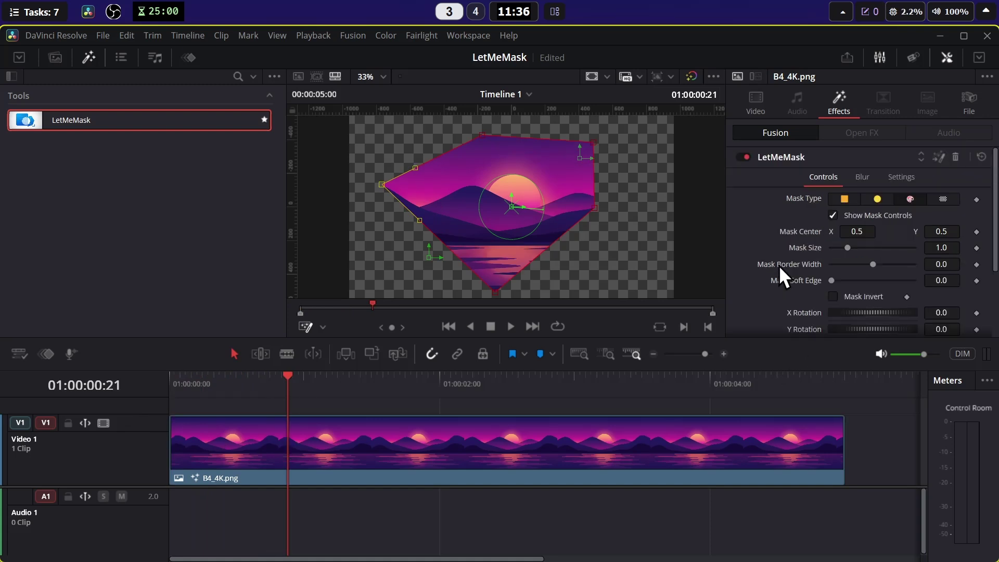
# Step: Switch to a rectangle mask and widen it to about 0.58 by 0.49
pyautogui.click(950, 201)
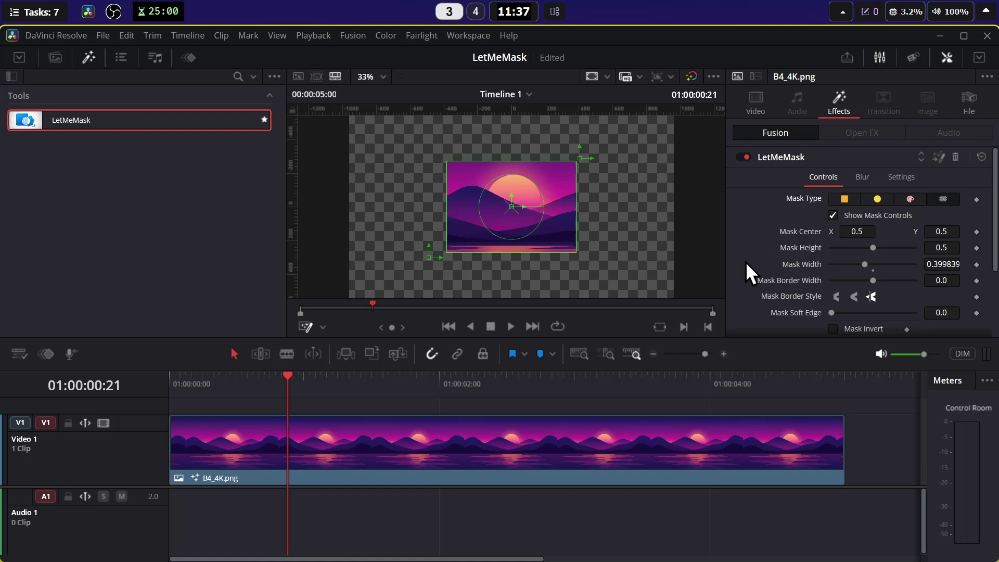
pyautogui.moveTo(588, 234); pyautogui.dragTo(607, 247)
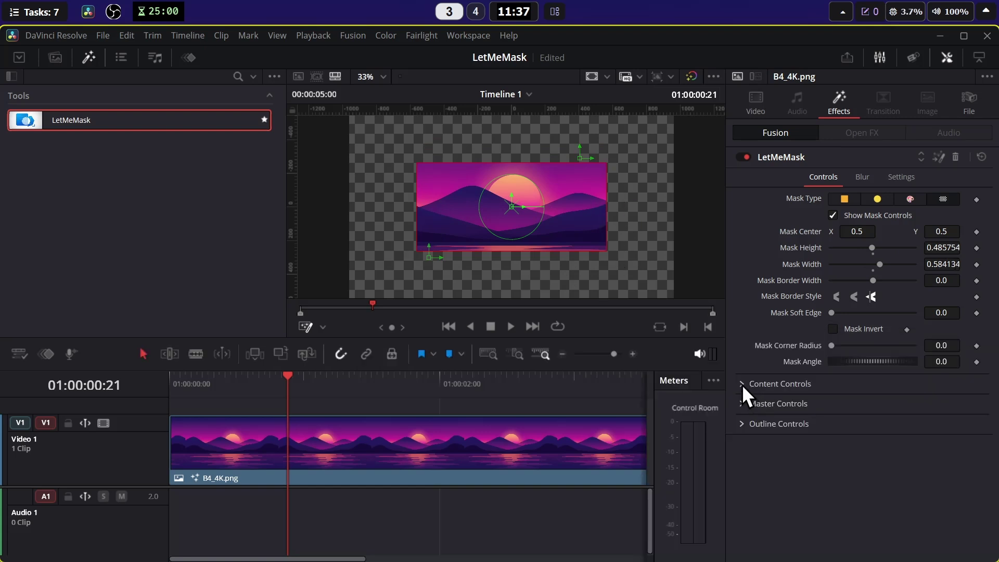
# Step: Try shifting the Content and Master positions, restoring the content centre to 0.5
pyautogui.click(742, 383)
pyautogui.moveTo(850, 400)
pyautogui.mouseDown()
pyautogui.moveTo(827, 401)
pyautogui.moveTo(839, 401)
pyautogui.mouseUp()
pyautogui.click(741, 383)
pyautogui.click(742, 403)
pyautogui.moveTo(857, 421)
pyautogui.mouseDown()
pyautogui.moveTo(828, 421)
pyautogui.moveTo(859, 421)
pyautogui.mouseUp()
pyautogui.click(741, 404)
# Step: Thin the mask outline to Border 0.031 while keeping Outline Opacity at 0
pyautogui.click(741, 425)
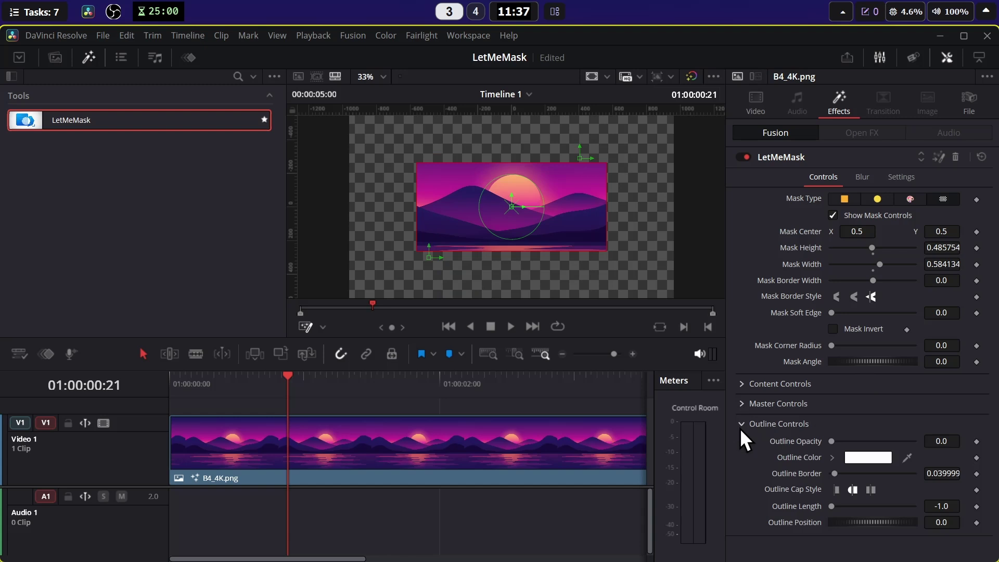
pyautogui.moveTo(836, 442); pyautogui.dragTo(916, 441)
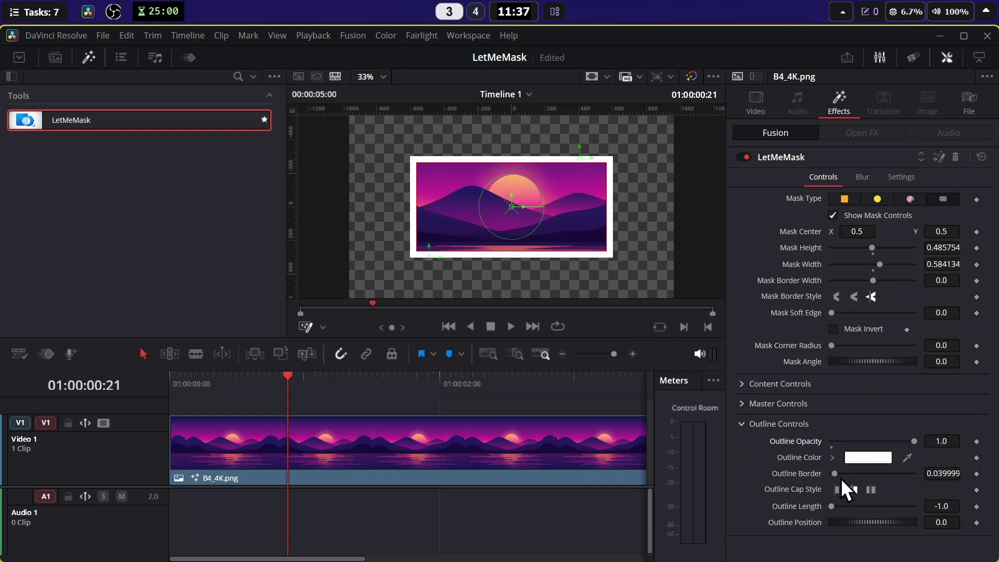
pyautogui.moveTo(841, 479); pyautogui.dragTo(838, 477)
pyautogui.moveTo(914, 442); pyautogui.dragTo(833, 439)
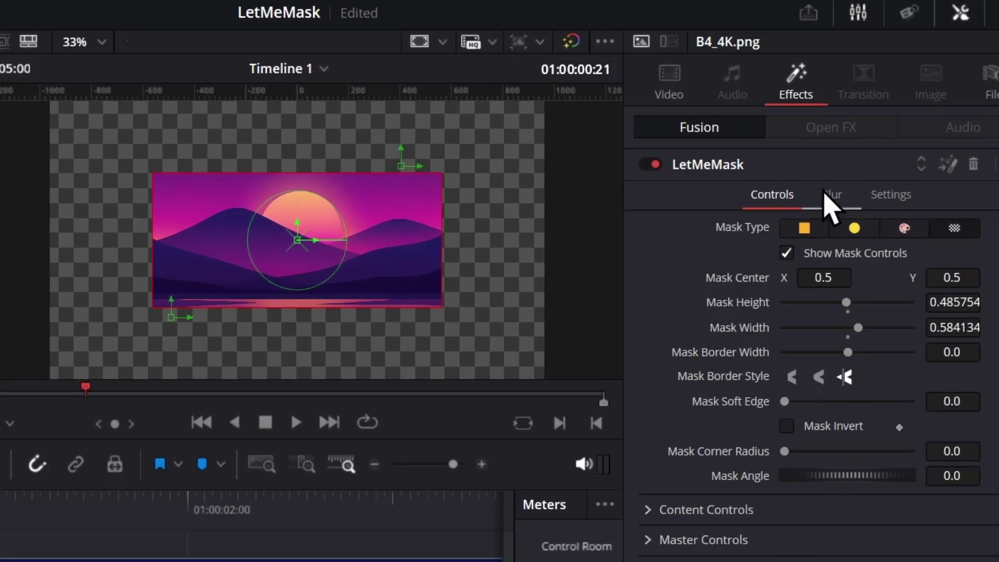
pyautogui.click(828, 194)
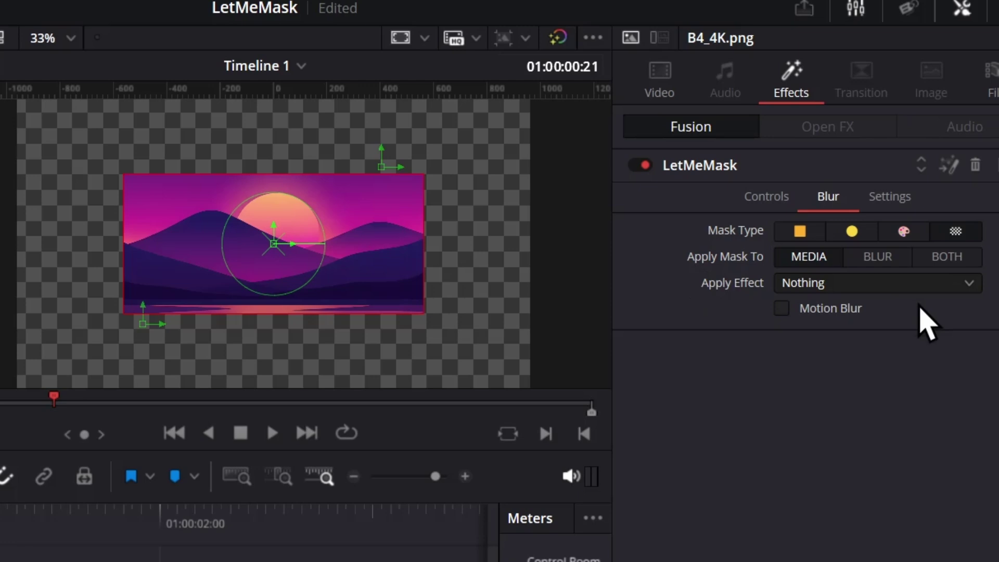
# Step: Apply the mask to Blur and shrink the mask box over the upper-left hills
pyautogui.click(879, 260)
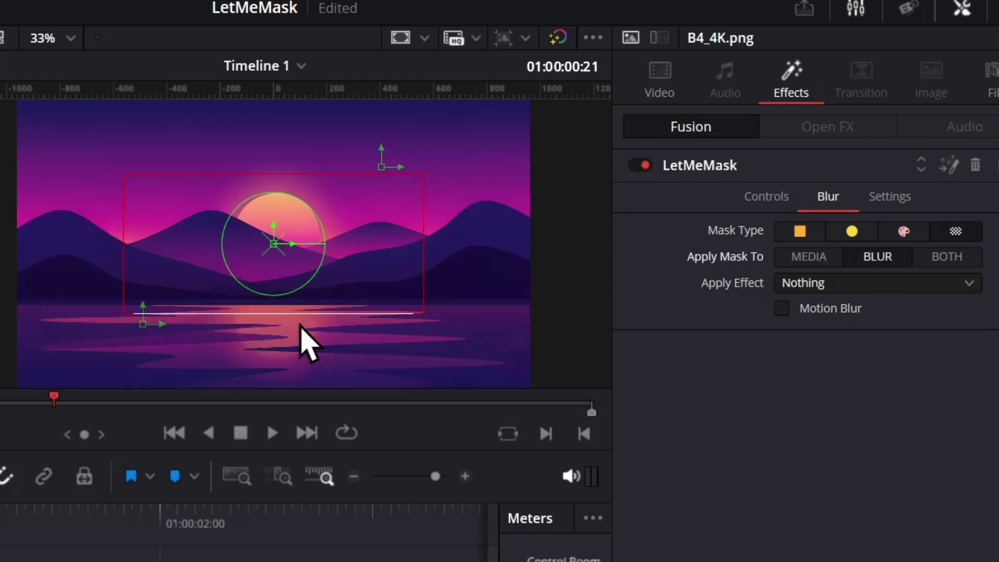
pyautogui.moveTo(428, 278); pyautogui.dragTo(357, 281)
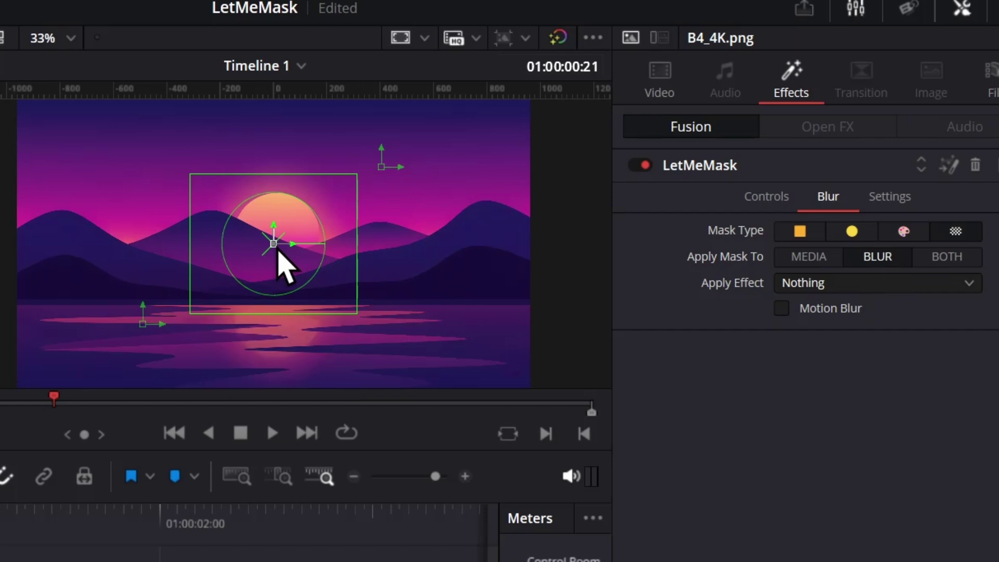
pyautogui.moveTo(268, 248); pyautogui.dragTo(167, 202)
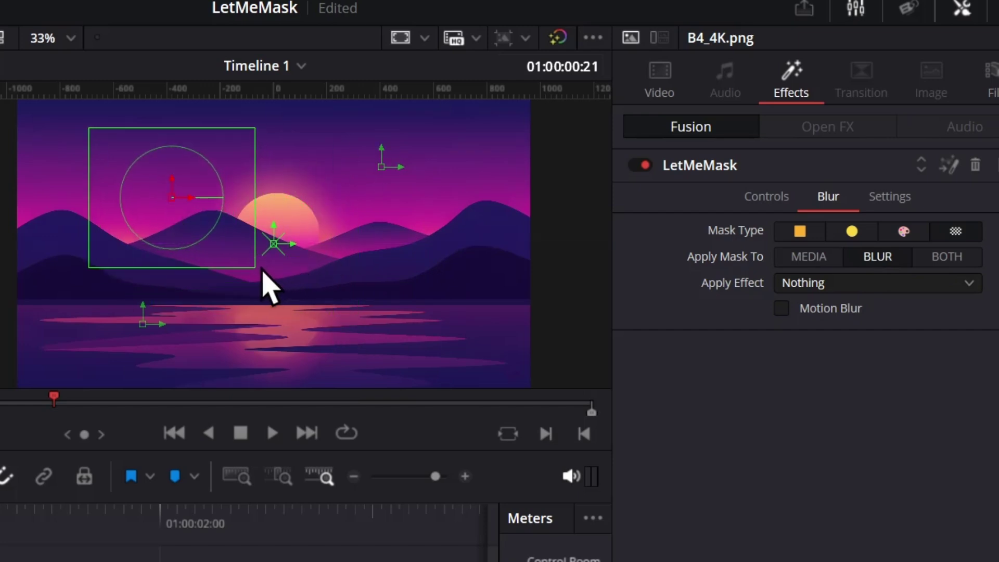
pyautogui.moveTo(256, 268); pyautogui.dragTo(223, 250)
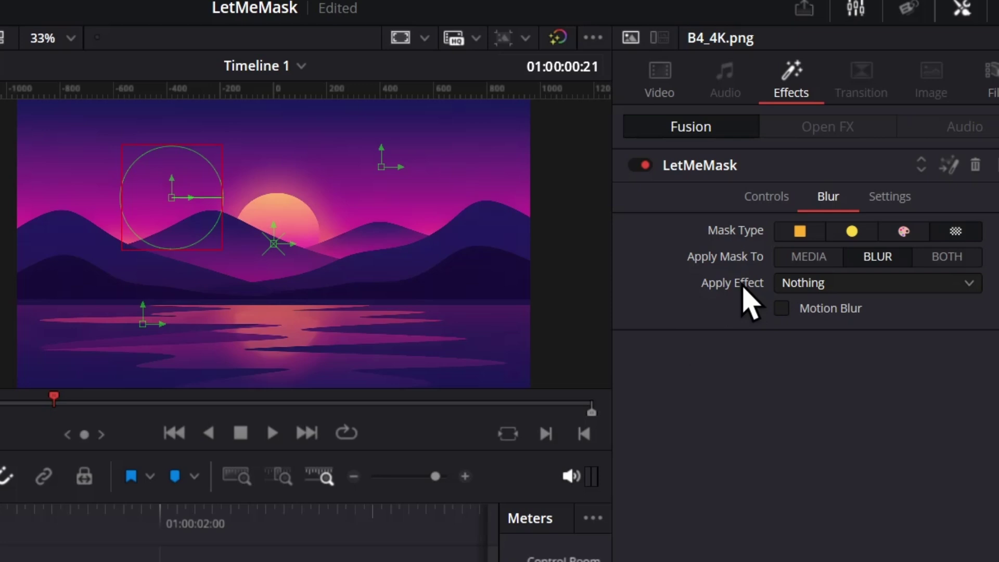
# Step: Set Apply Effect to Gaussian Blur, apply the mask to Media, and reset to a centred circle
pyautogui.click(827, 292)
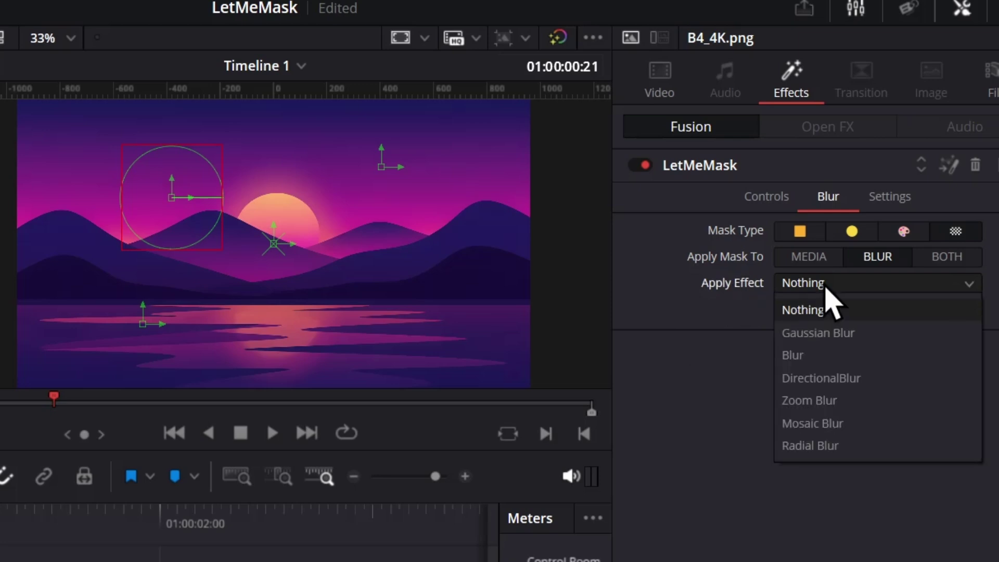
pyautogui.click(827, 336)
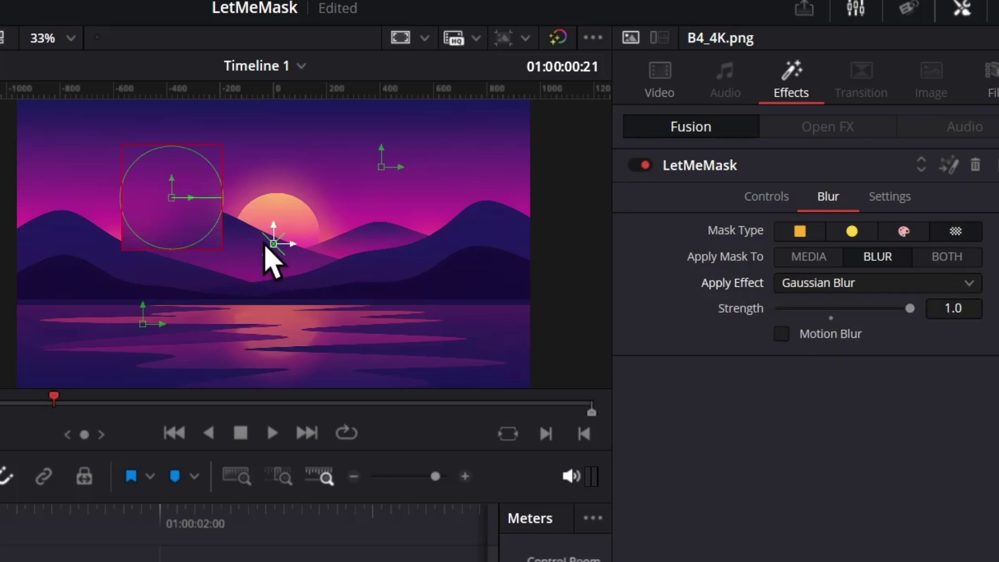
pyautogui.moveTo(171, 196); pyautogui.dragTo(222, 193)
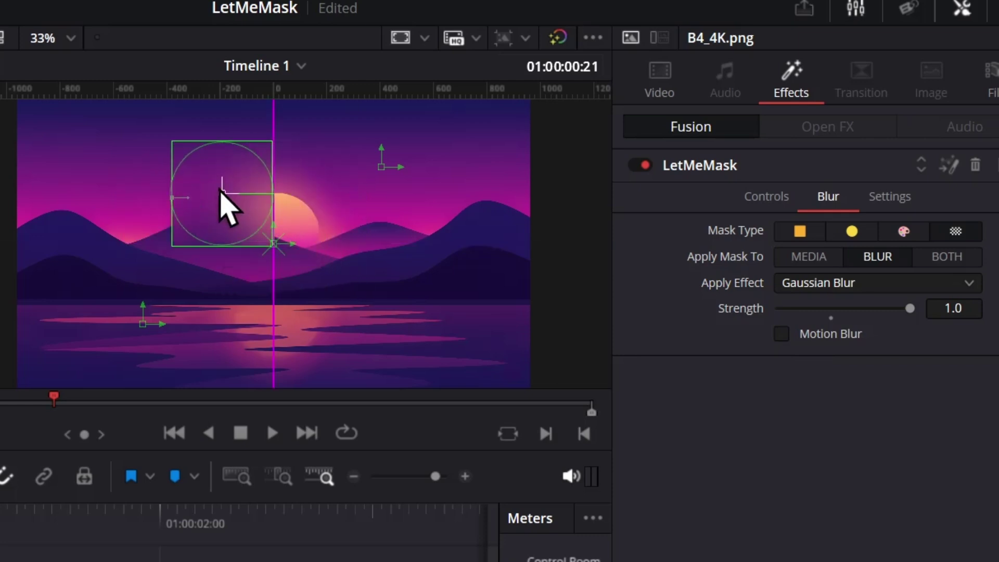
pyautogui.click(808, 260)
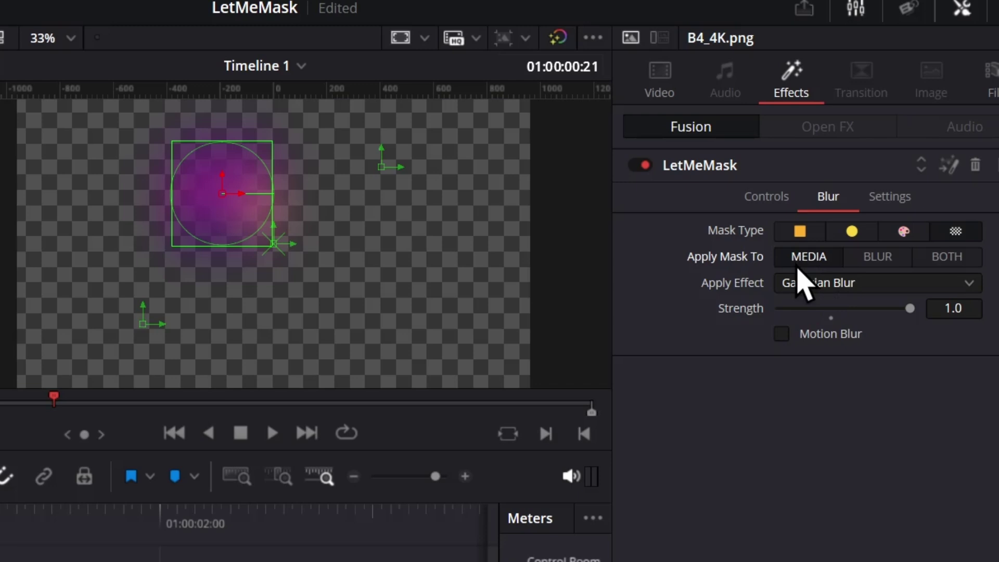
pyautogui.moveTo(230, 196); pyautogui.dragTo(213, 217)
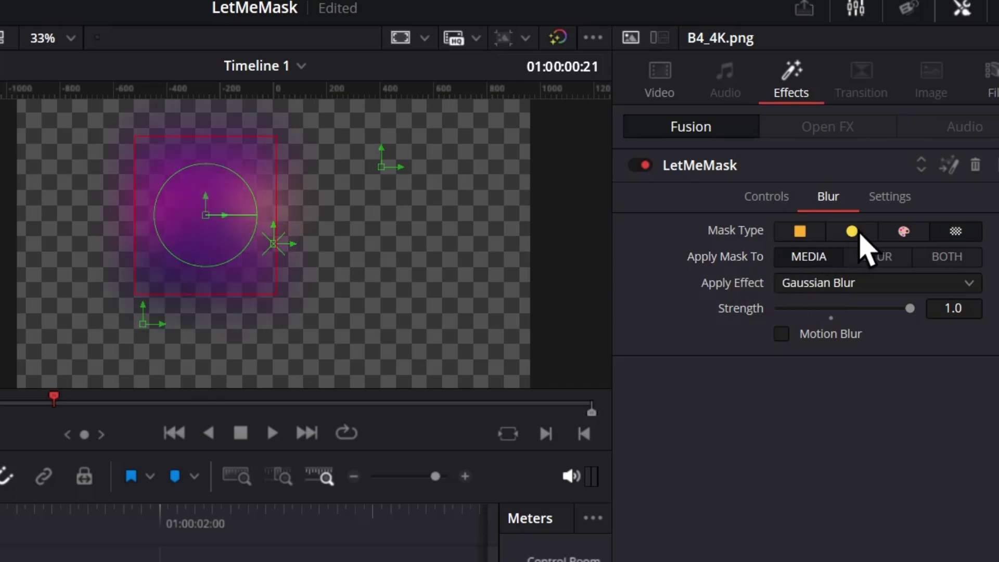
pyautogui.click(854, 232)
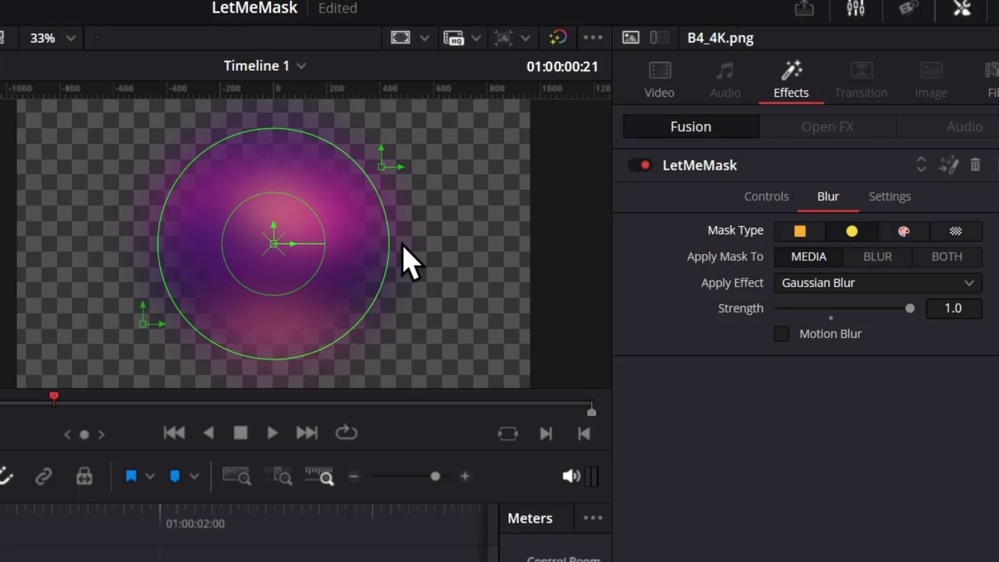
pyautogui.scroll(5, 409, 291)
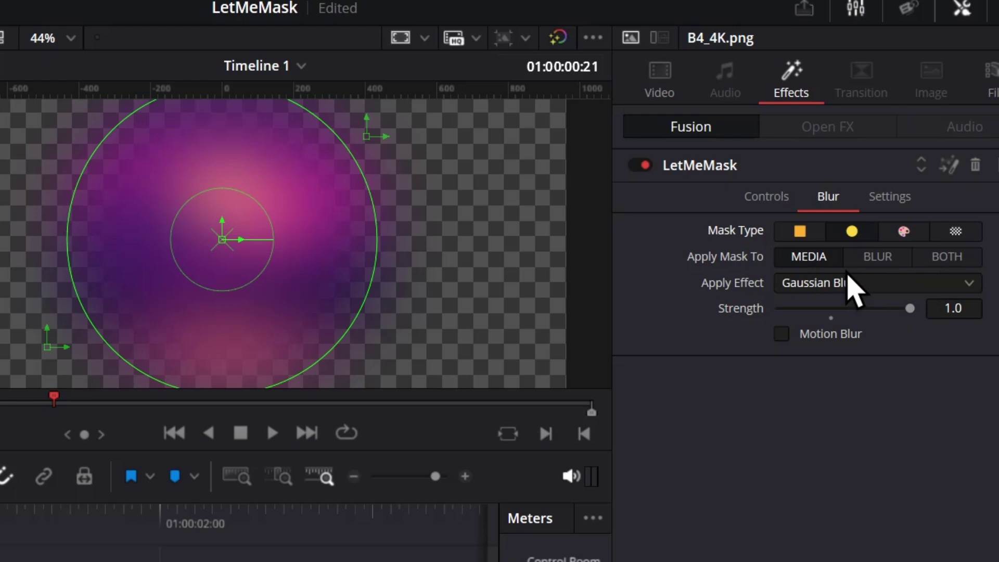
# Step: Apply the mask to Both and change the effect from Mosaic Blur to DirectionalBlur
pyautogui.click(948, 261)
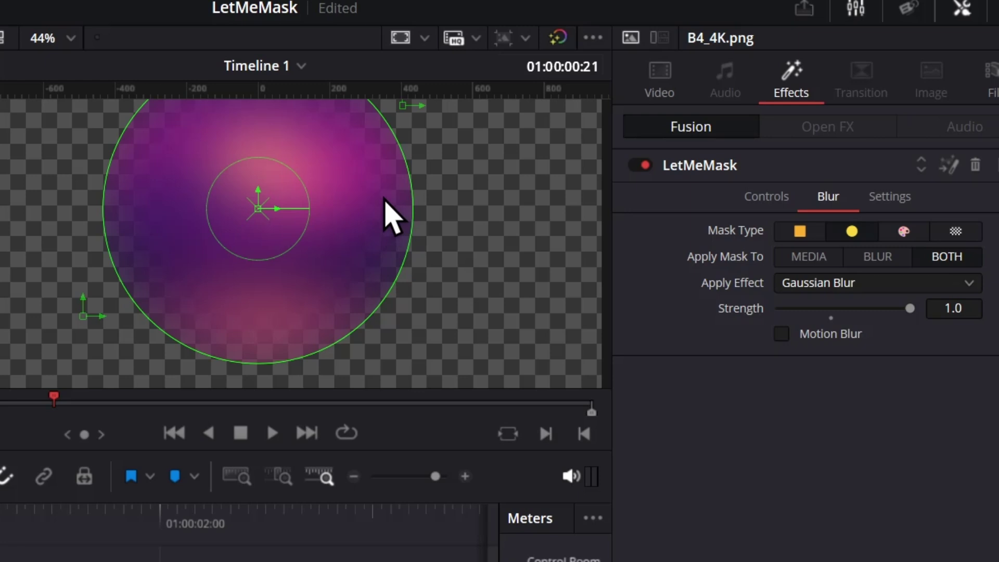
pyautogui.click(885, 283)
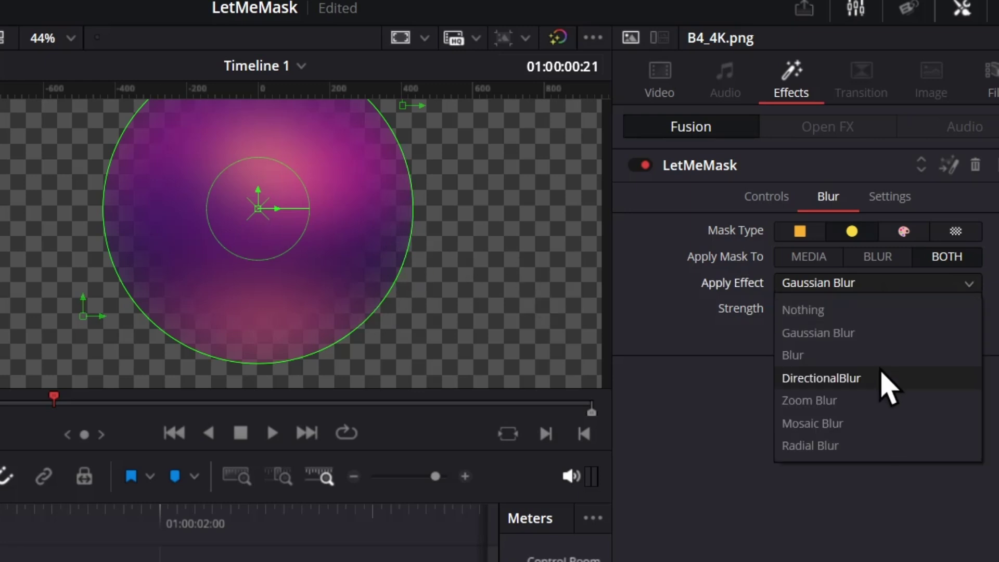
pyautogui.click(874, 425)
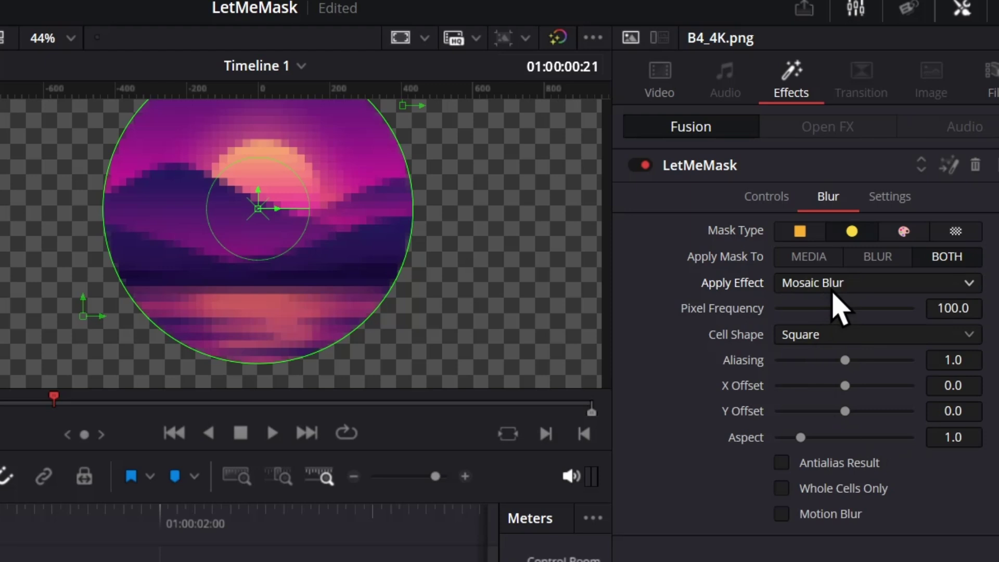
pyautogui.scroll(-1, 781, 292)
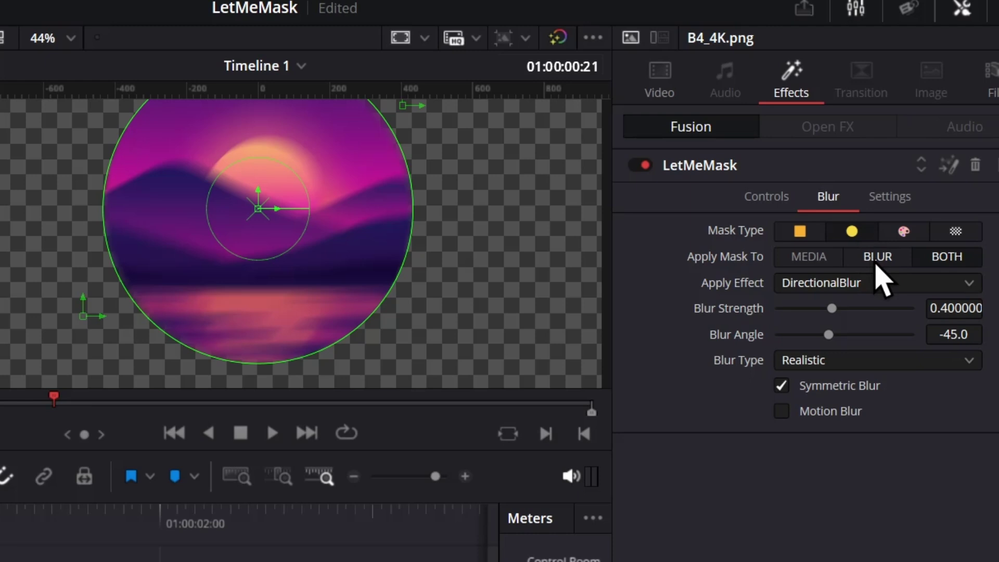
pyautogui.click(825, 280)
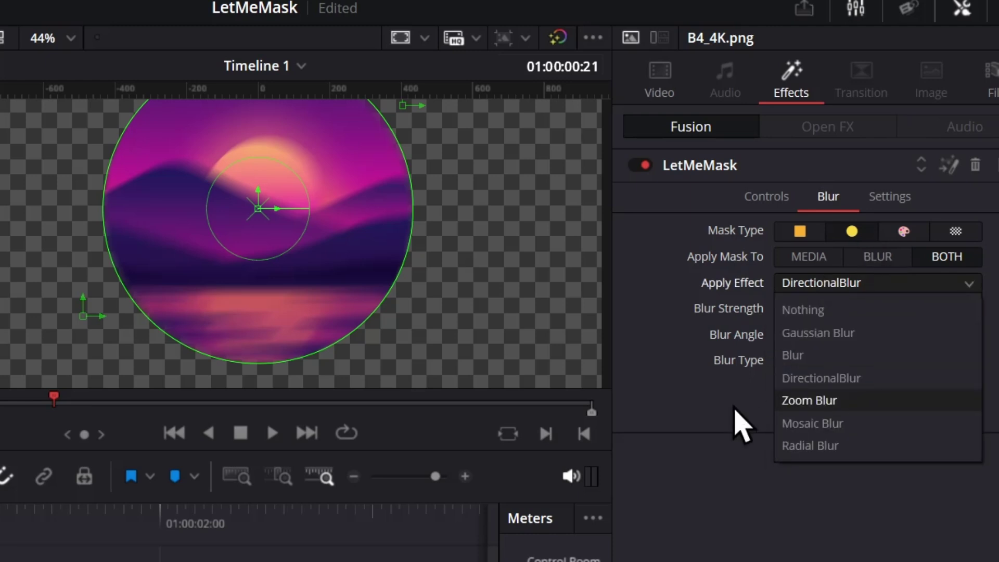
pyautogui.click(725, 425)
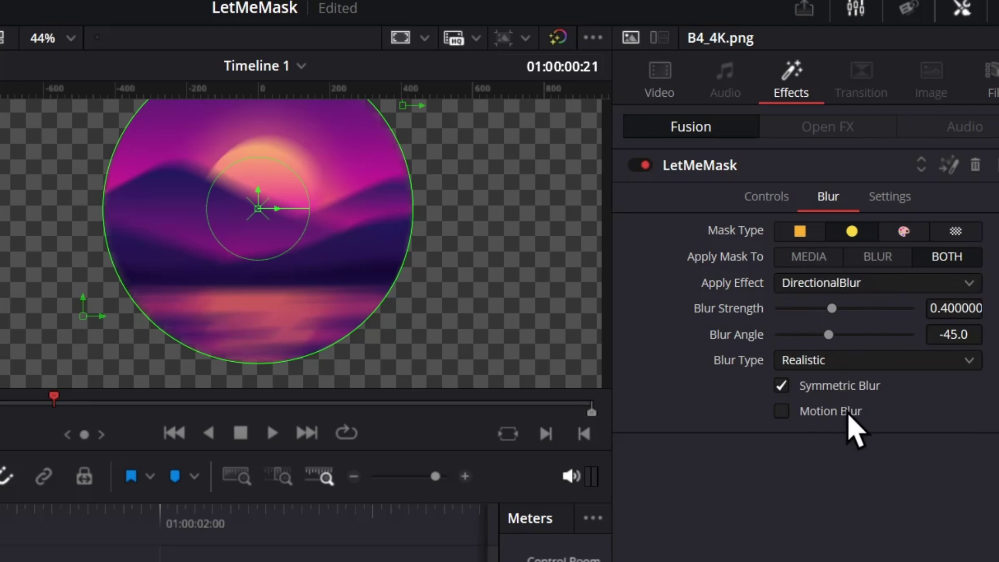
# Step: Enable Motion Blur and keyframe Master Center X to 0.769 at a later frame
pyautogui.click(782, 411)
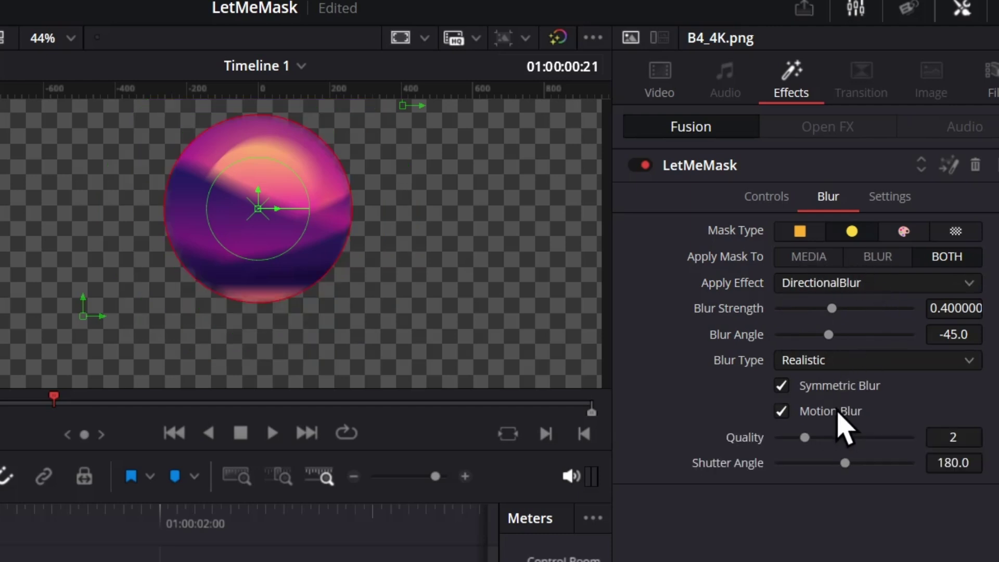
pyautogui.click(772, 198)
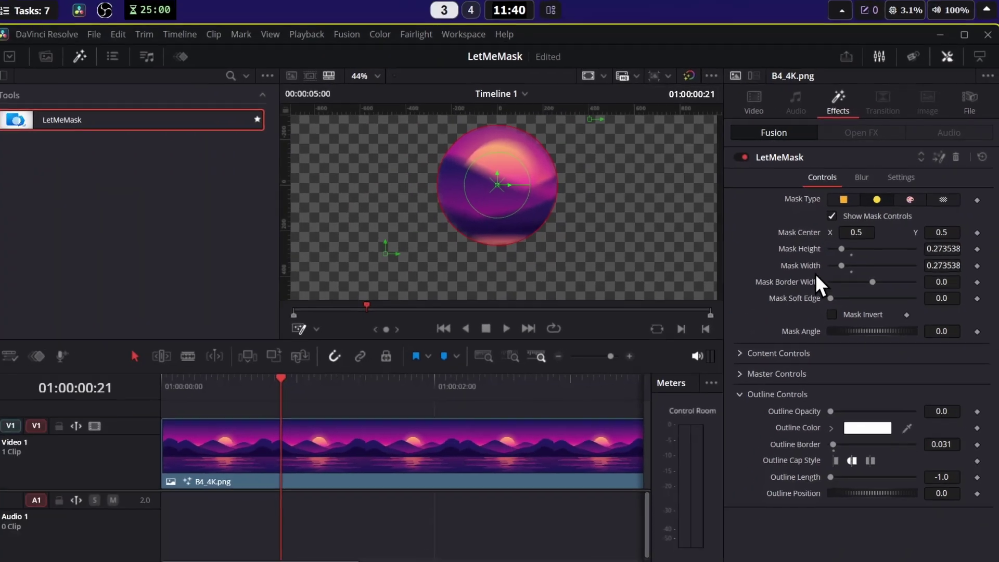
pyautogui.click(826, 384)
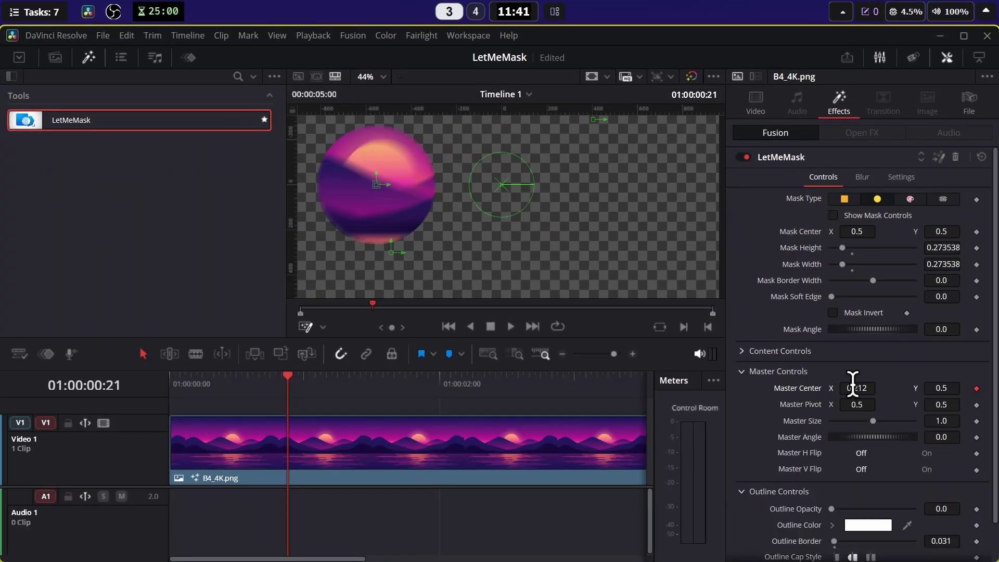
pyautogui.click(321, 384)
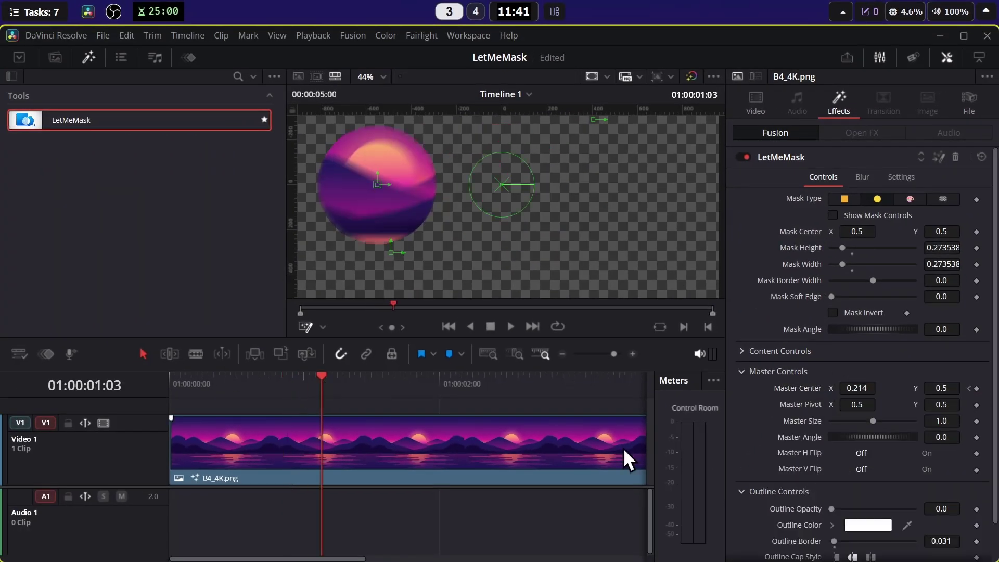
pyautogui.moveTo(855, 387)
pyautogui.mouseDown()
pyautogui.moveTo(864, 388)
pyautogui.moveTo(856, 379)
pyautogui.mouseUp()
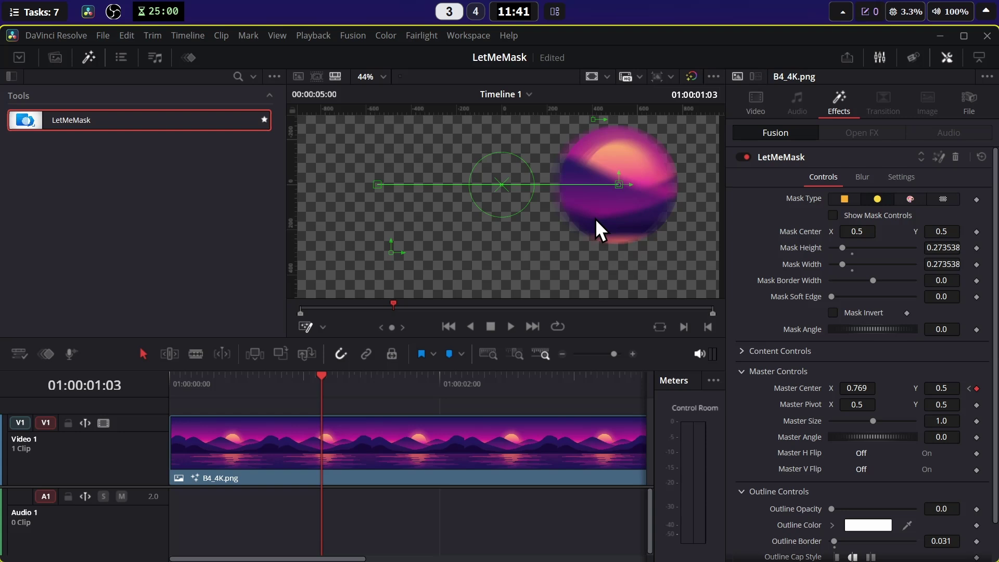
pyautogui.click(862, 177)
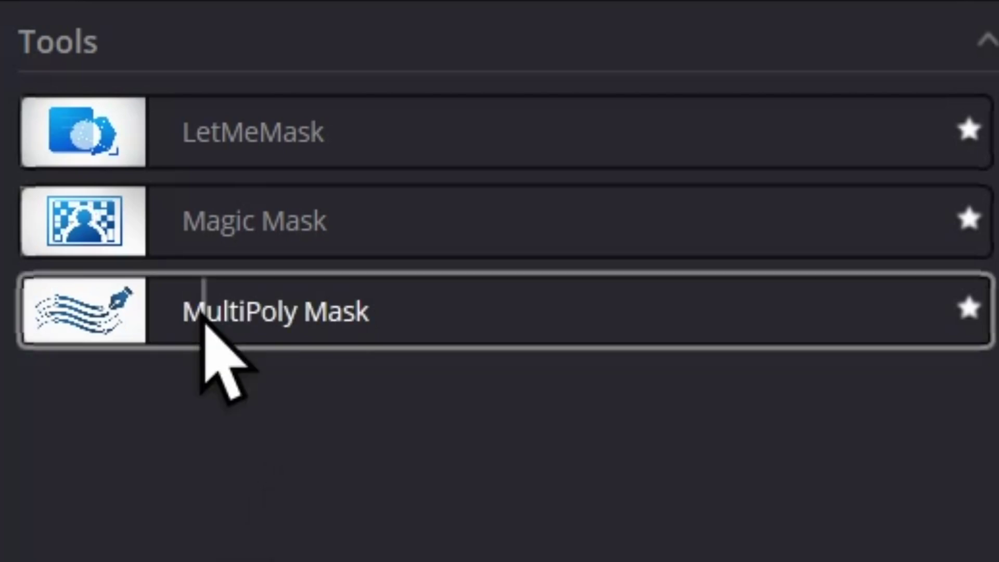
# Step: Drop MultiPoly Mask onto the sunset clip, refresh it in User settings, and show its polygon list
pyautogui.moveTo(202, 318); pyautogui.dragTo(245, 452)
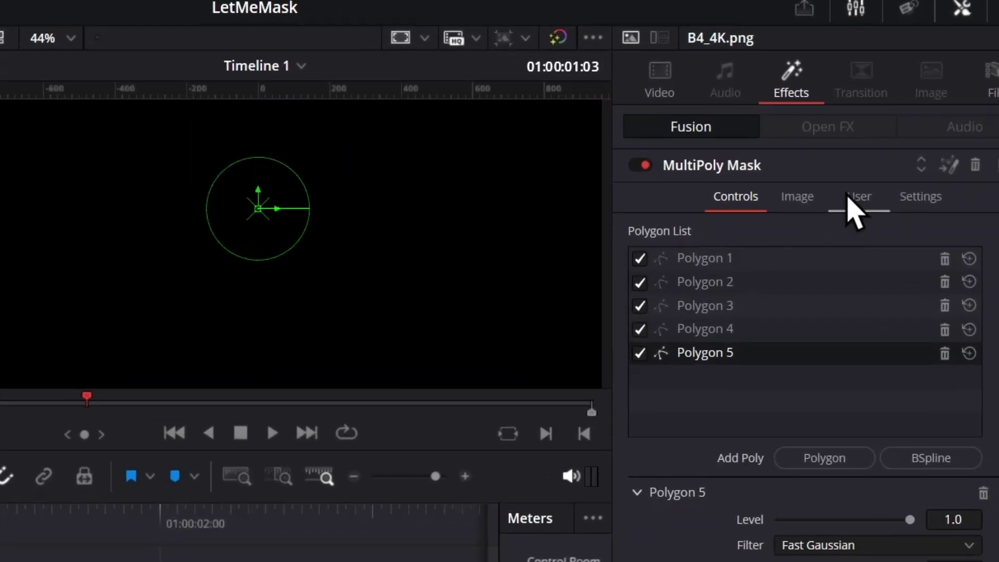
pyautogui.click(853, 198)
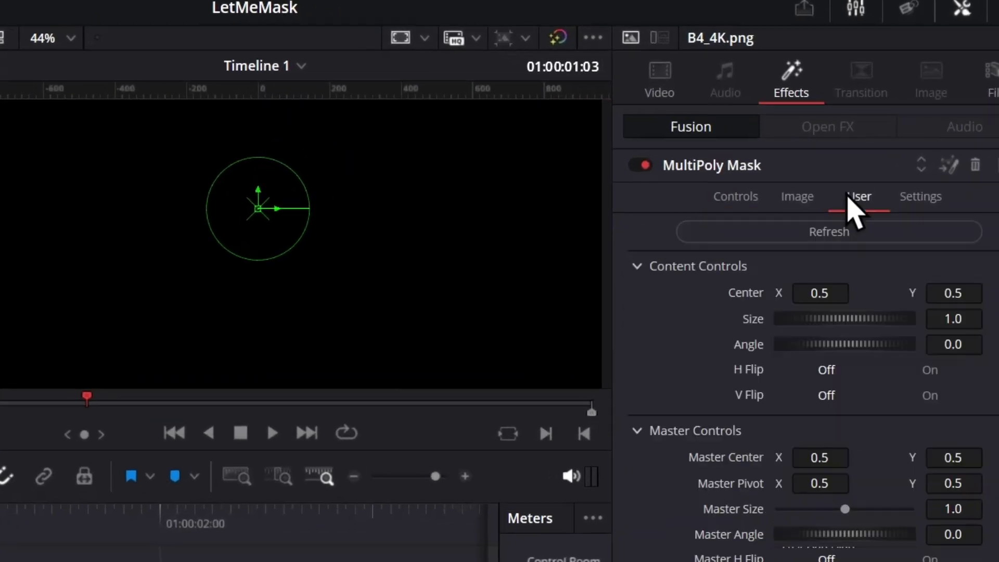
pyautogui.click(800, 232)
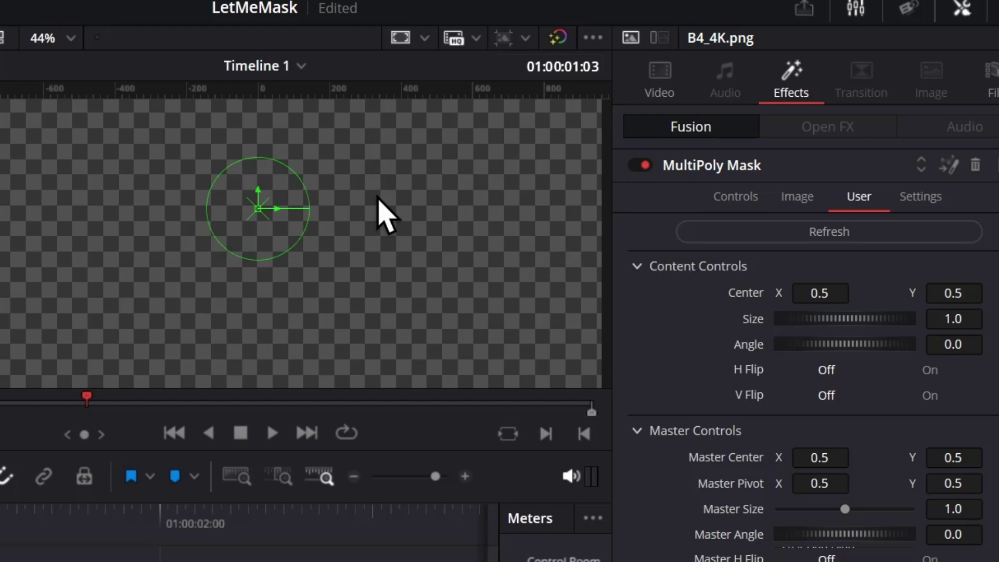
pyautogui.scroll(-1, 381, 221)
pyautogui.click(741, 204)
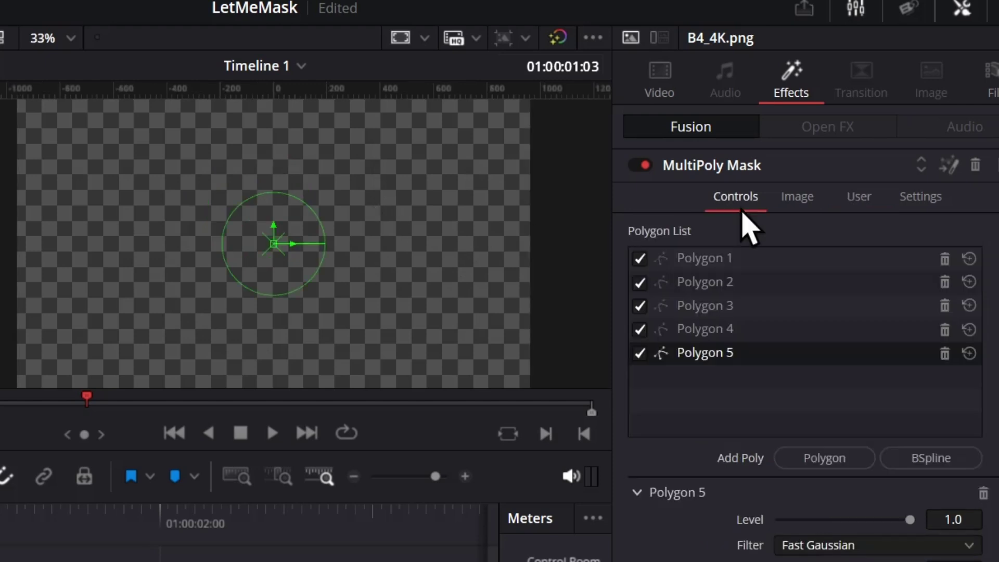
# Step: Draw Polygon 1 as a closed five-point shape over the sunset
pyautogui.click(720, 260)
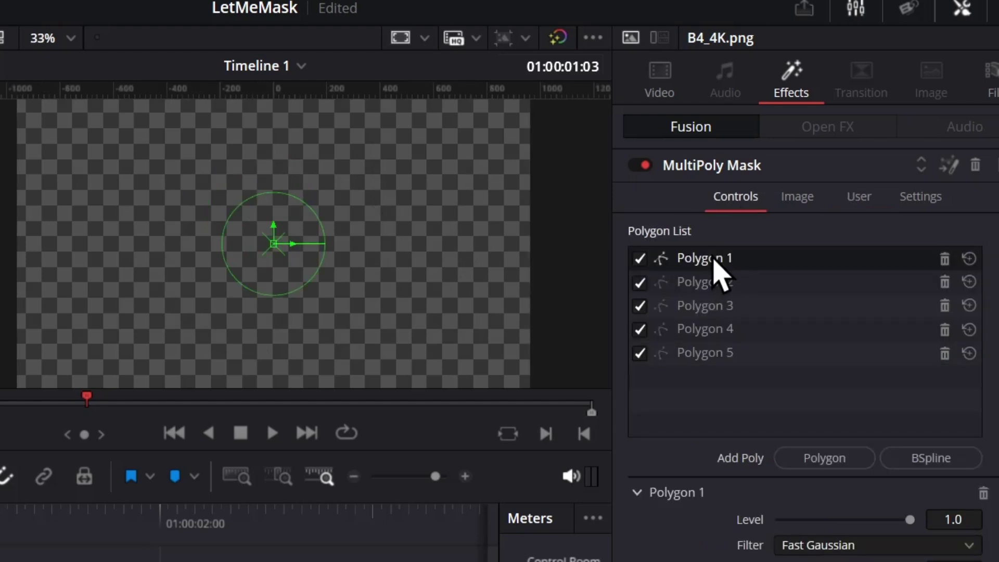
pyautogui.click(200, 163)
pyautogui.click(411, 131)
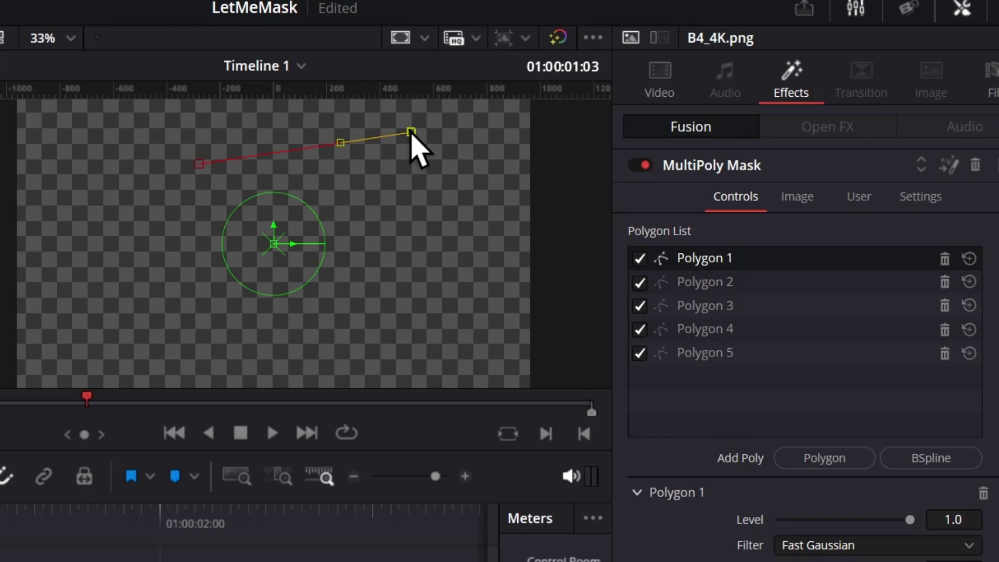
pyautogui.click(433, 361)
pyautogui.click(284, 329)
pyautogui.click(209, 313)
pyautogui.click(200, 165)
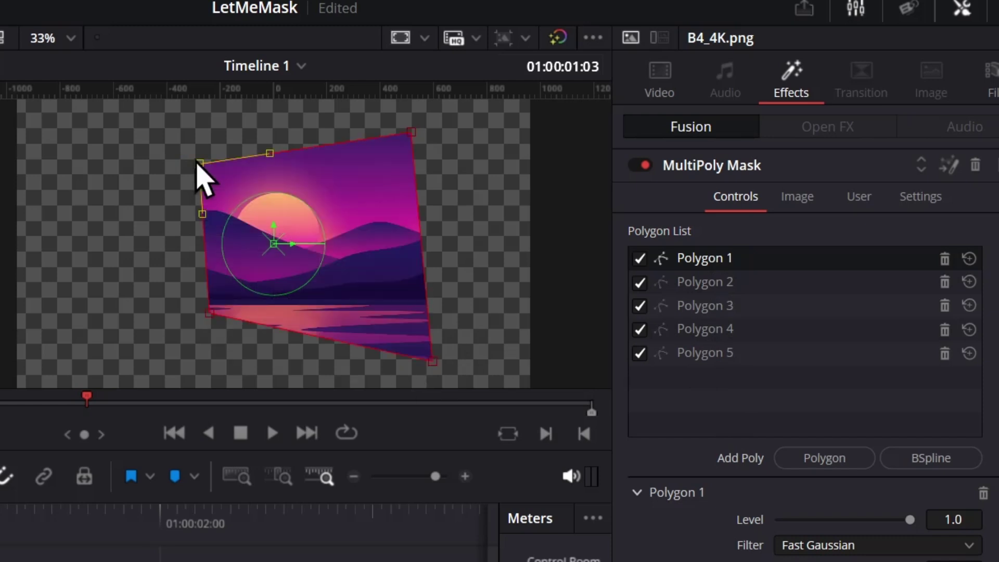
# Step: Draw a closed four-point Polygon 2 on the left and set its soft edge to about 0.07
pyautogui.click(743, 286)
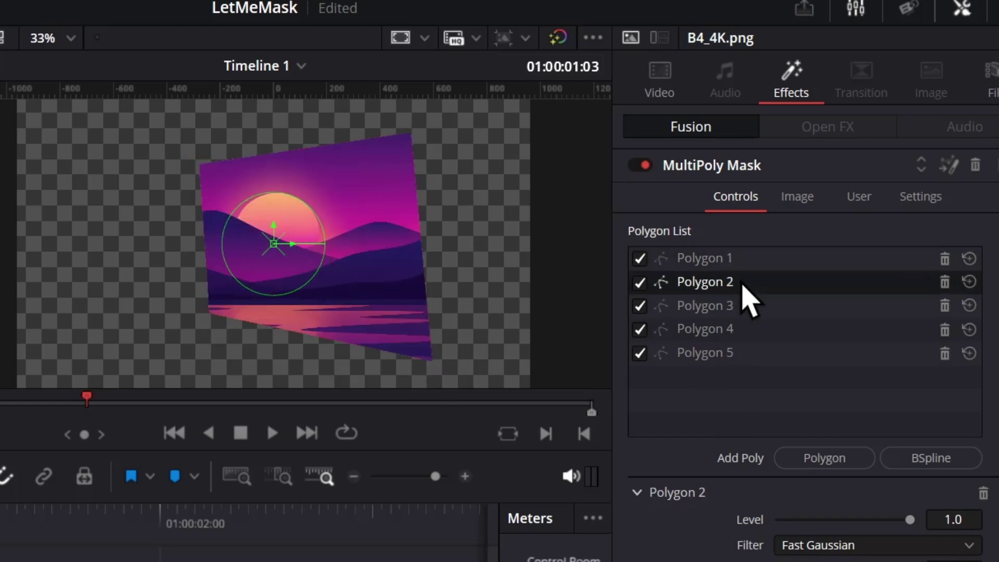
pyautogui.click(89, 257)
pyautogui.click(124, 218)
pyautogui.click(117, 323)
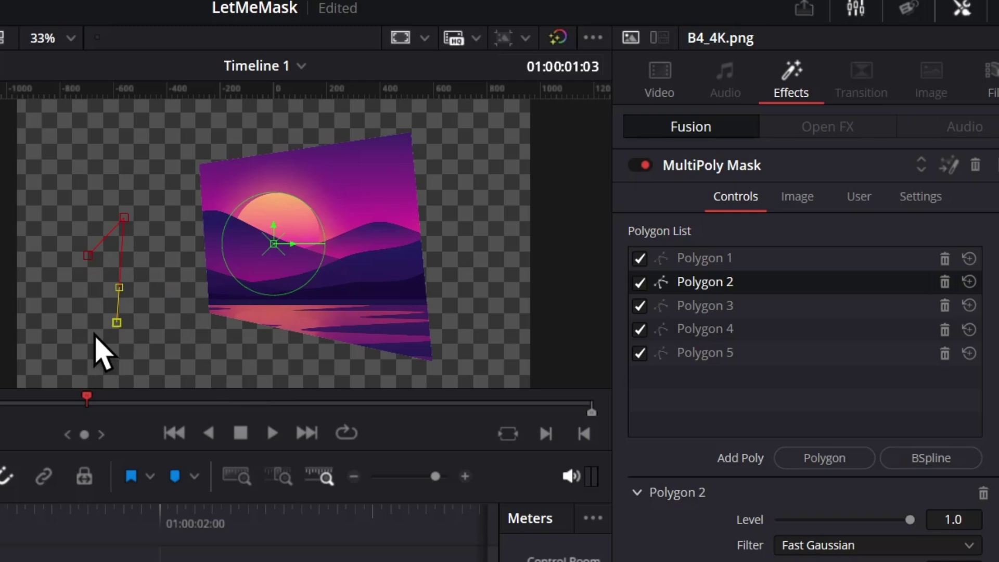
pyautogui.click(84, 335)
pyautogui.click(89, 256)
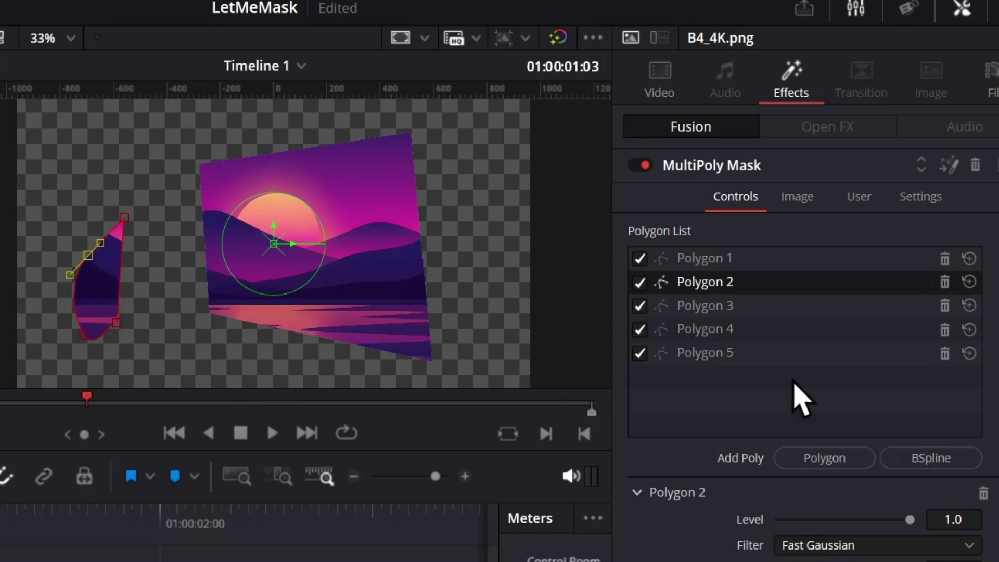
pyautogui.scroll(-1, 691, 495)
pyautogui.moveTo(779, 551); pyautogui.dragTo(832, 551)
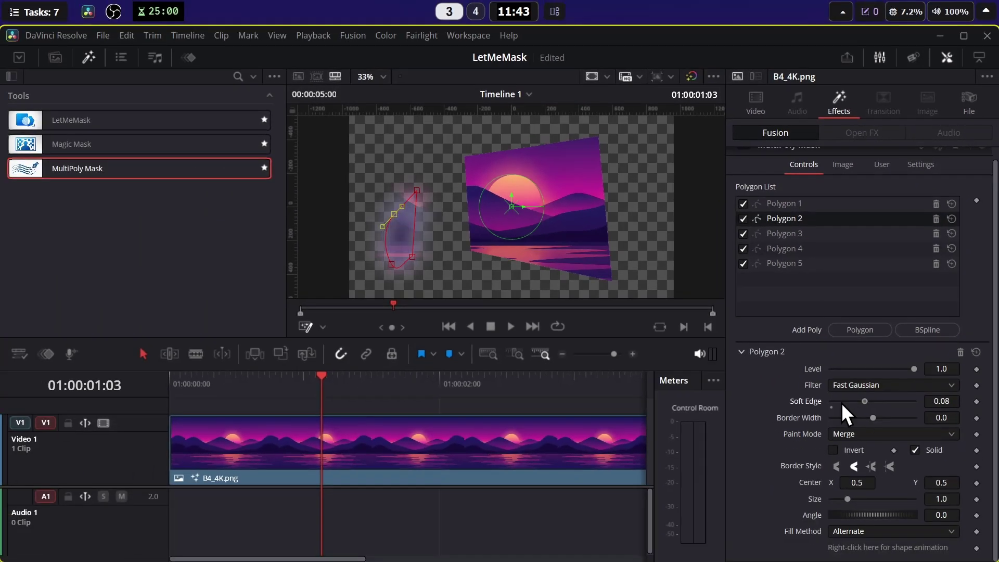
pyautogui.moveTo(849, 404); pyautogui.dragTo(888, 422)
# Step: Raise Outline Opacity from 0.0 to 1.0 for a white outline around the image
pyautogui.click(876, 161)
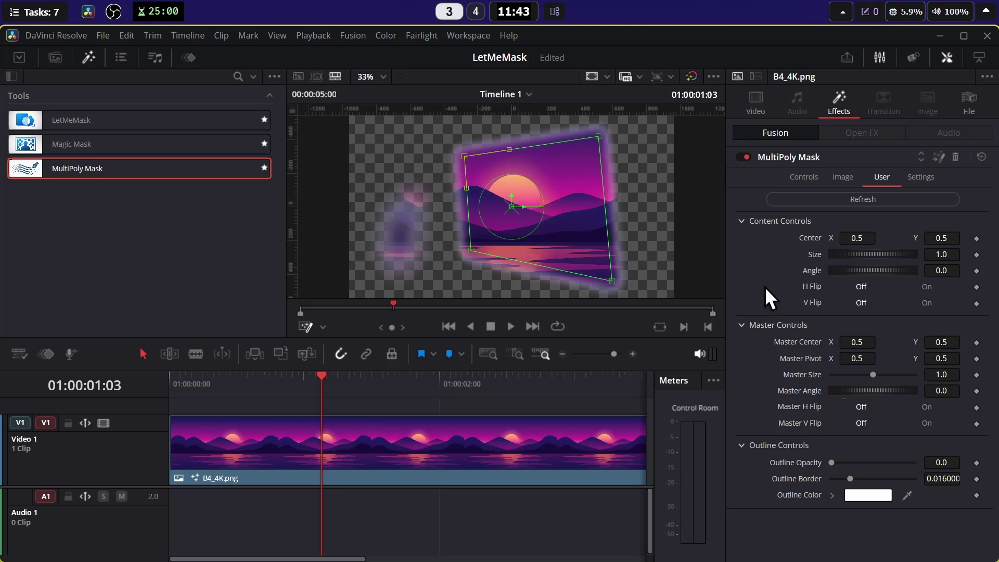
pyautogui.moveTo(832, 466); pyautogui.dragTo(917, 467)
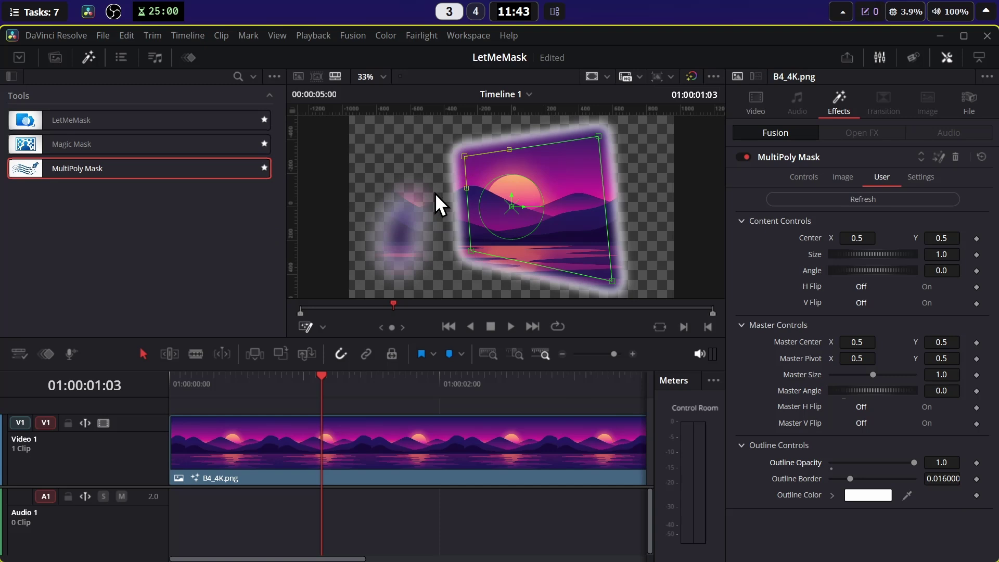
pyautogui.click(804, 177)
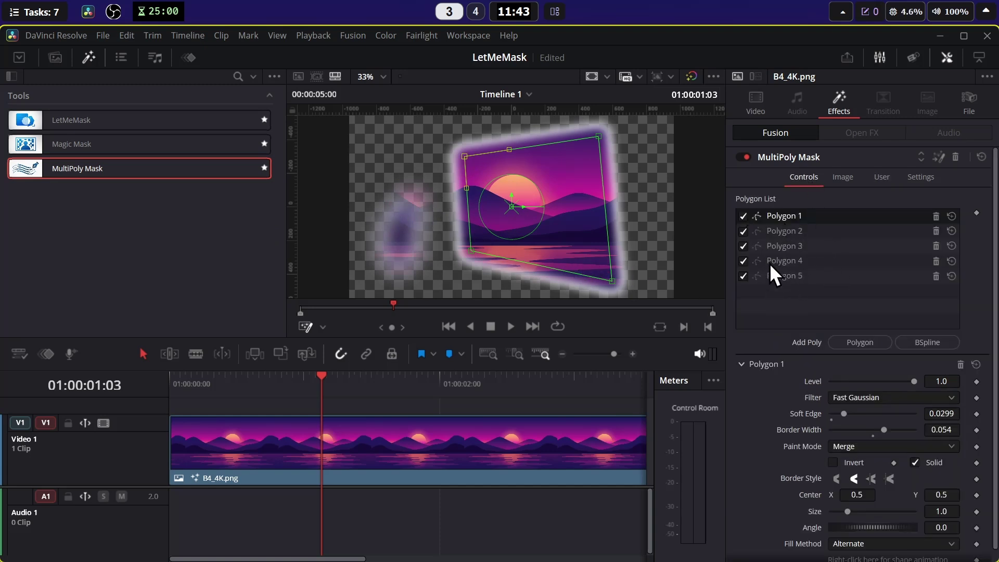
# Step: Add Polygon 6 to the list with the Add Poly 'Polygon' button
pyautogui.click(864, 343)
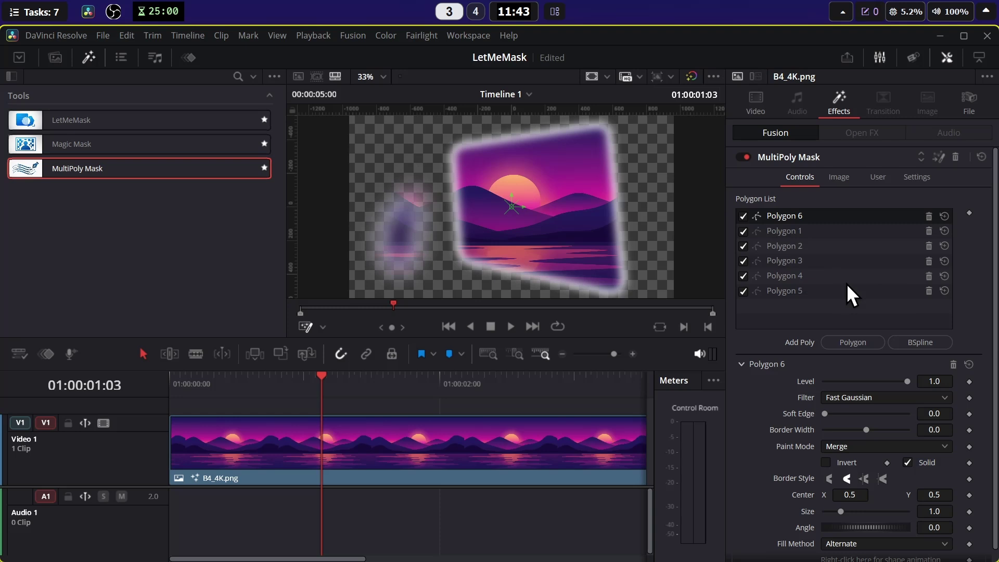
# Step: Refresh the Template node's User settings in Fusion, then return to Edit with Shift+4
pyautogui.click(937, 160)
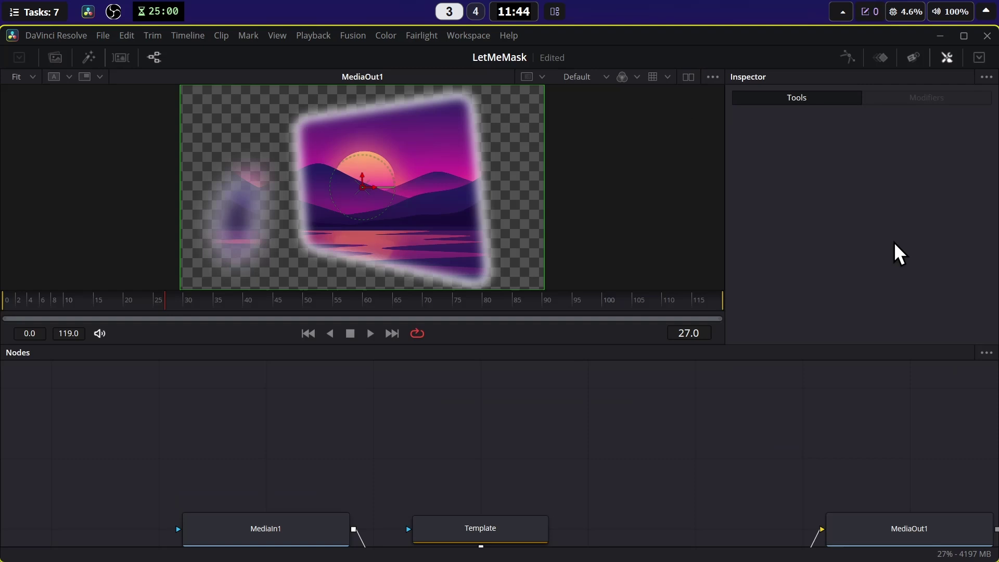
pyautogui.moveTo(757, 408); pyautogui.dragTo(745, 361)
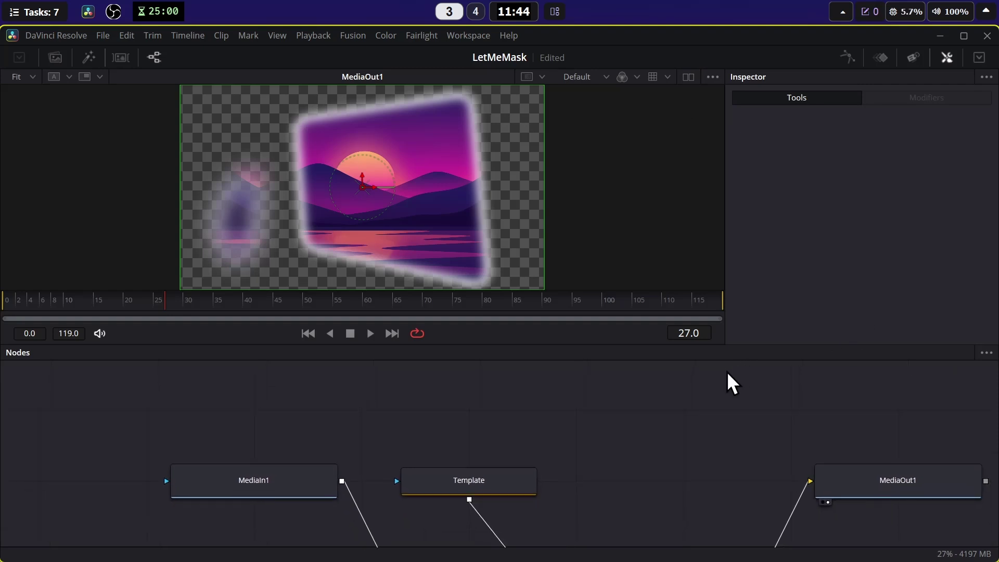
pyautogui.click(483, 482)
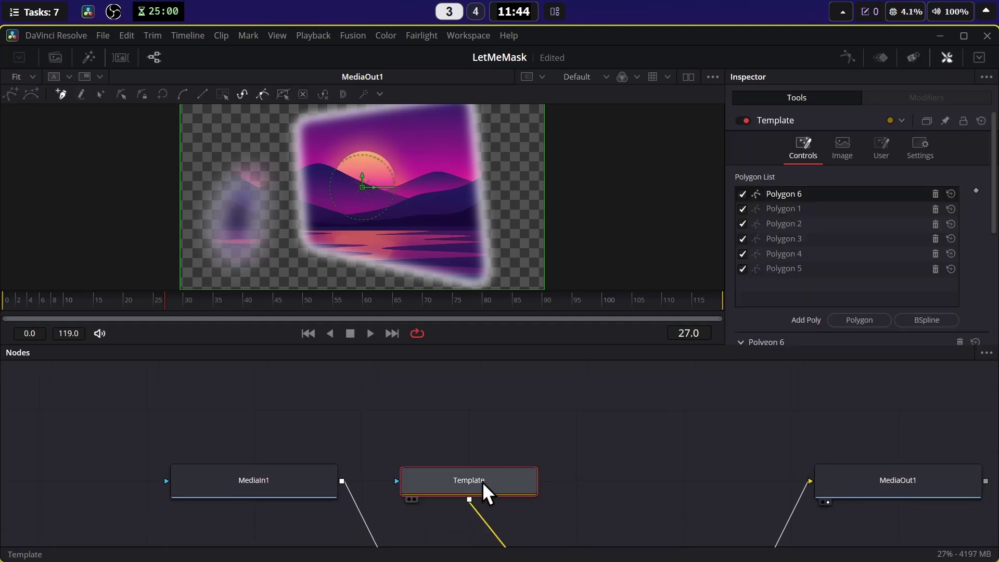
pyautogui.click(871, 149)
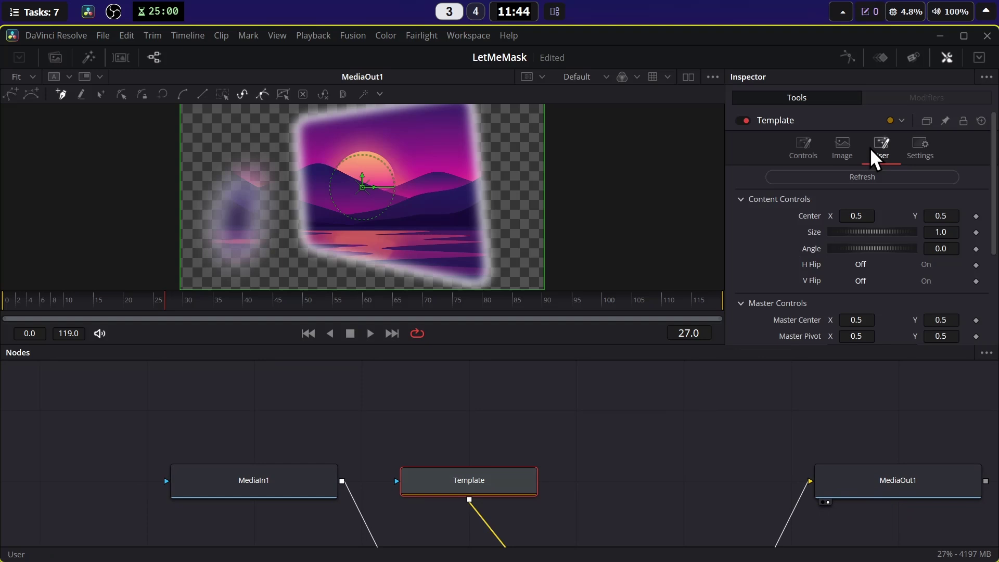
pyautogui.click(861, 177)
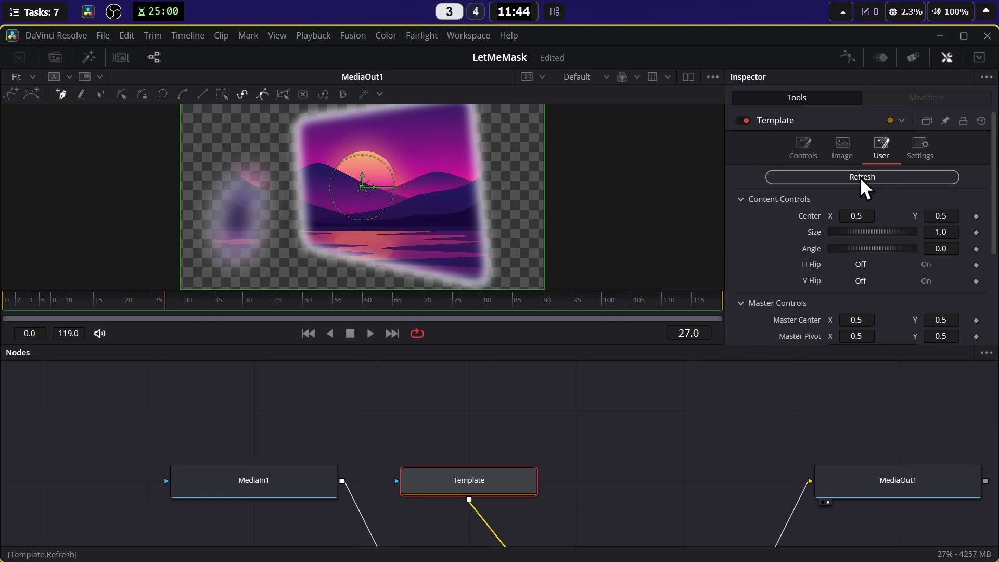
pyautogui.hotkey('shift', '4')
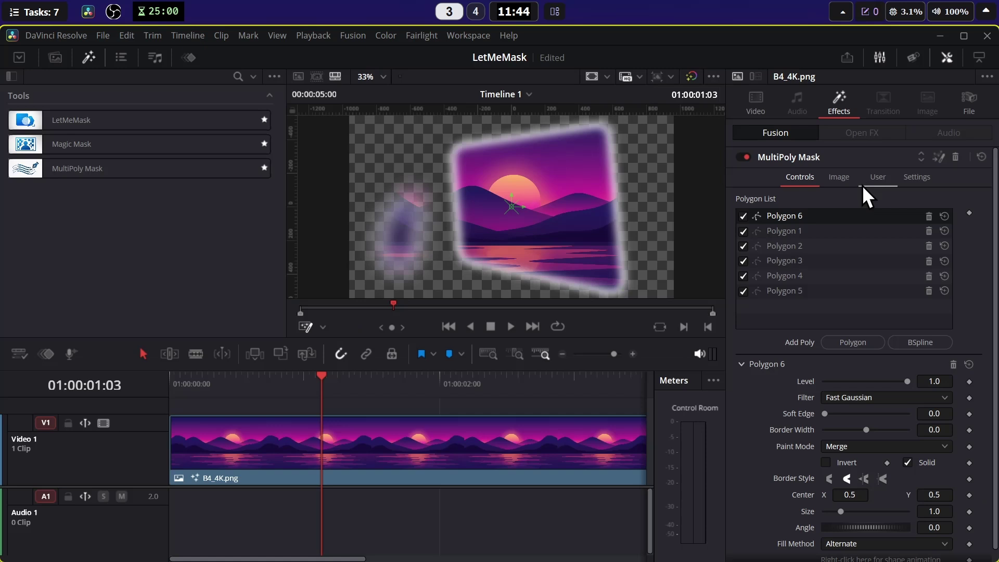
# Step: Draw and close a small three-point polygon near the top of the frame
pyautogui.click(362, 134)
pyautogui.click(386, 157)
pyautogui.click(391, 181)
pyautogui.click(359, 133)
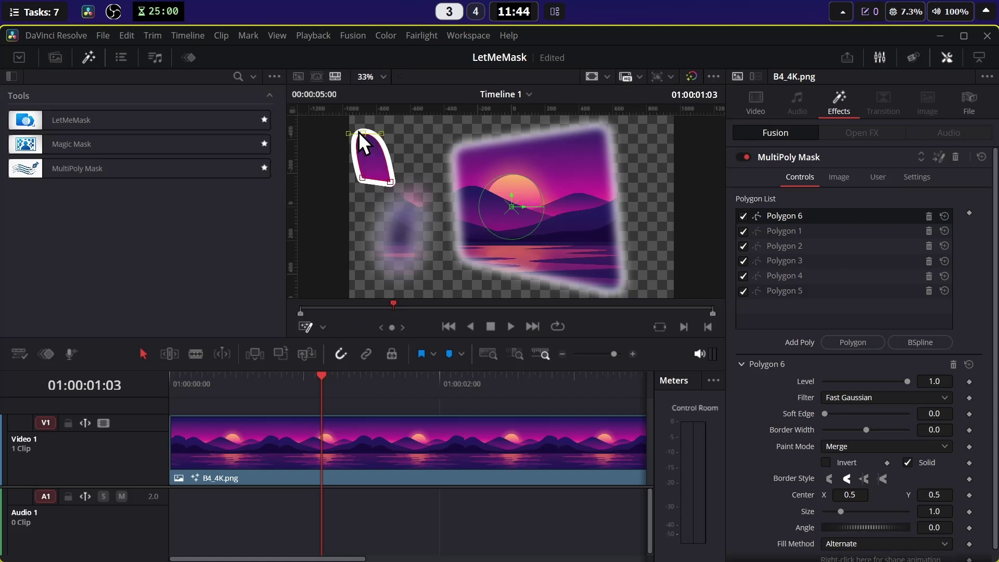
# Step: Add four more polygons, close another triangle, and select Polygon 11
pyautogui.click(848, 345)
pyautogui.click(848, 345)
pyautogui.click(848, 345)
pyautogui.click(848, 345)
pyautogui.click(848, 345)
pyautogui.click(848, 346)
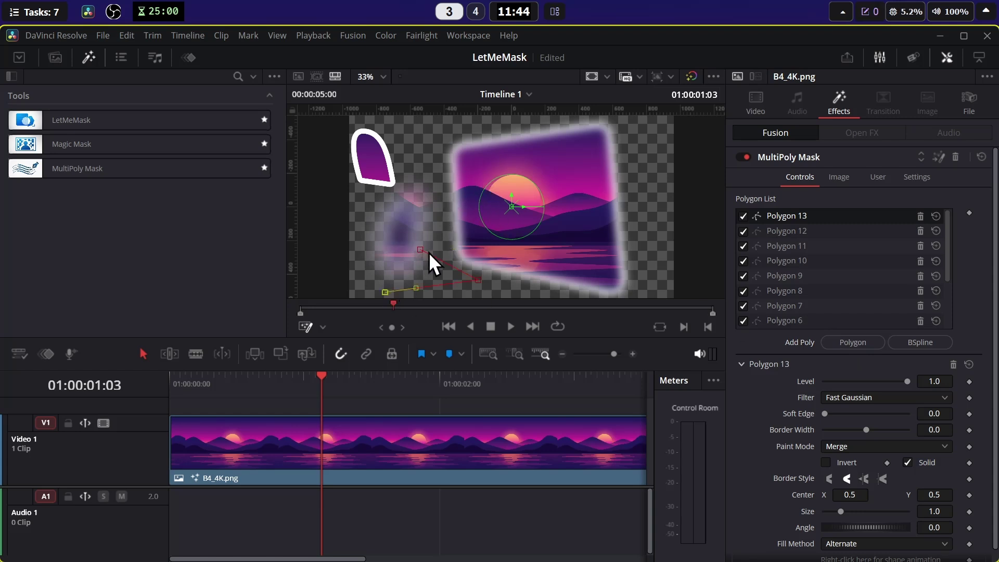
pyautogui.click(419, 248)
pyautogui.click(821, 247)
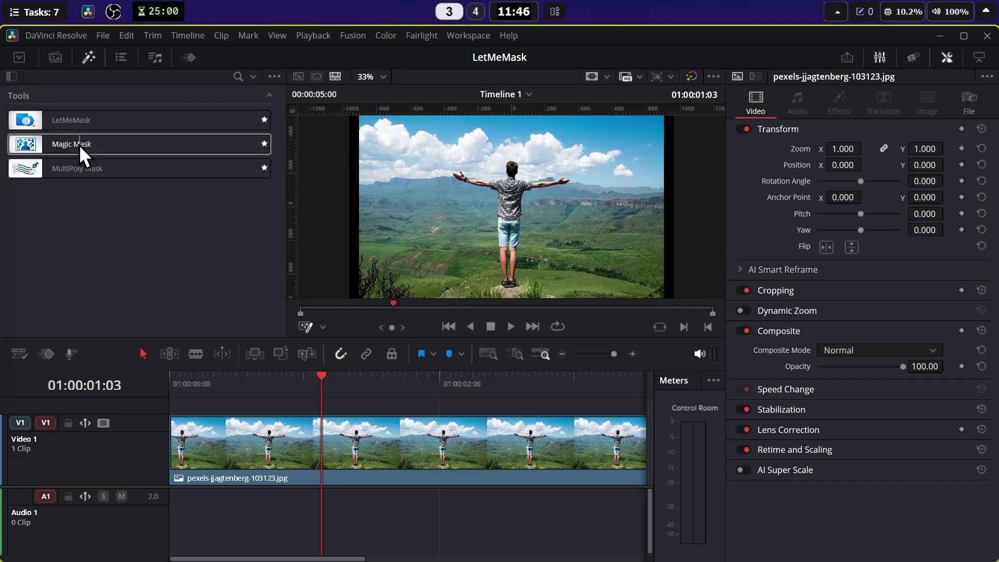
# Step: Drag Magic Mask from Effects > Tools onto the photo clip of the man
pyautogui.moveTo(80, 144); pyautogui.dragTo(274, 454)
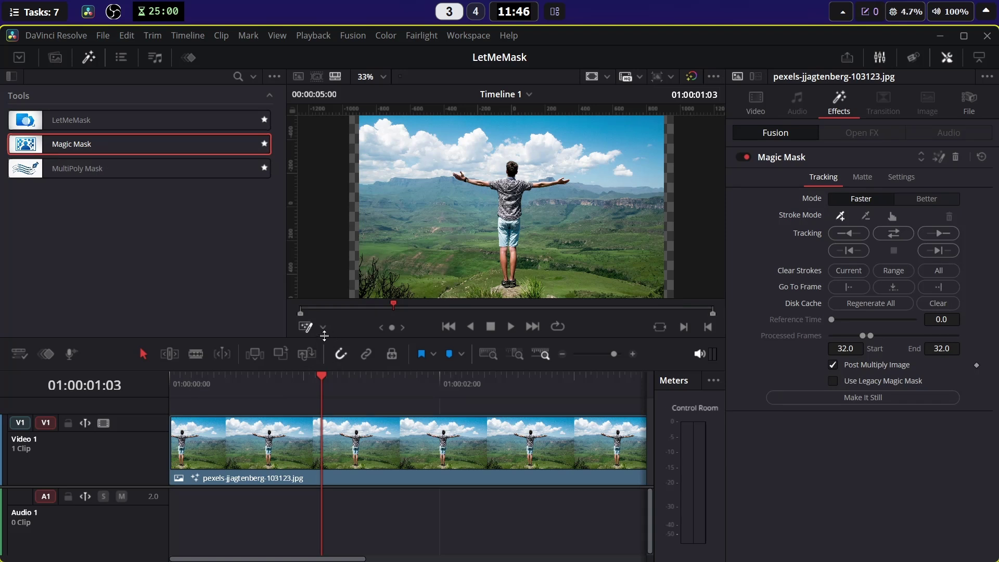
# Step: Stroke the man's shirt, shorts, leg and head, then run Track Fwd Then Reverse
pyautogui.click(508, 199)
pyautogui.click(507, 230)
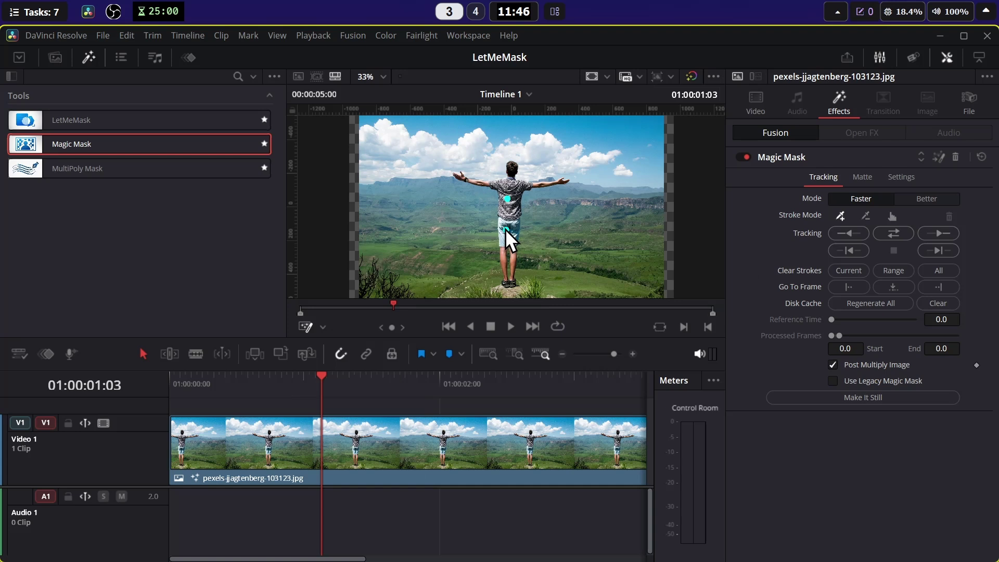
pyautogui.click(513, 253)
pyautogui.click(513, 168)
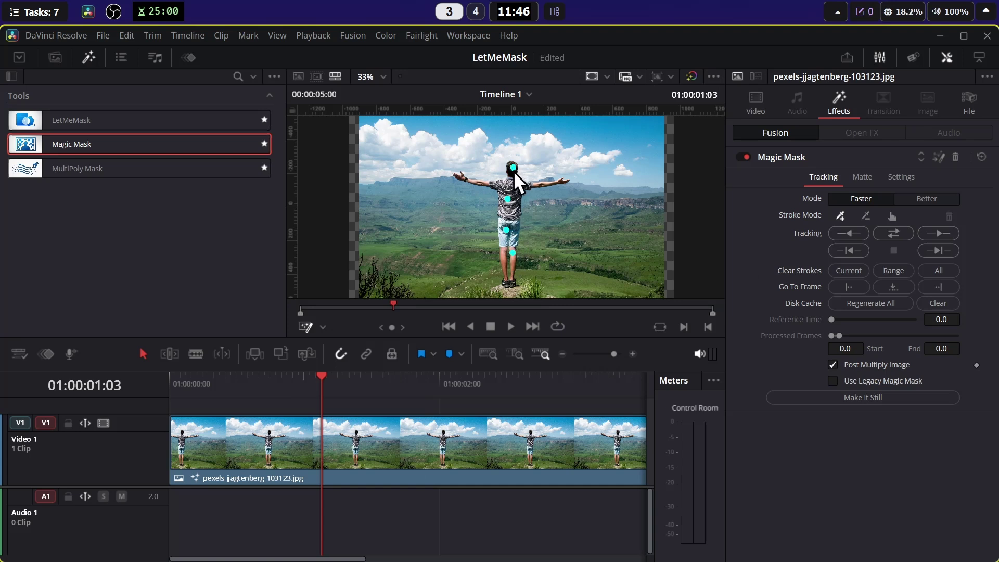
pyautogui.scroll(1, 495, 292)
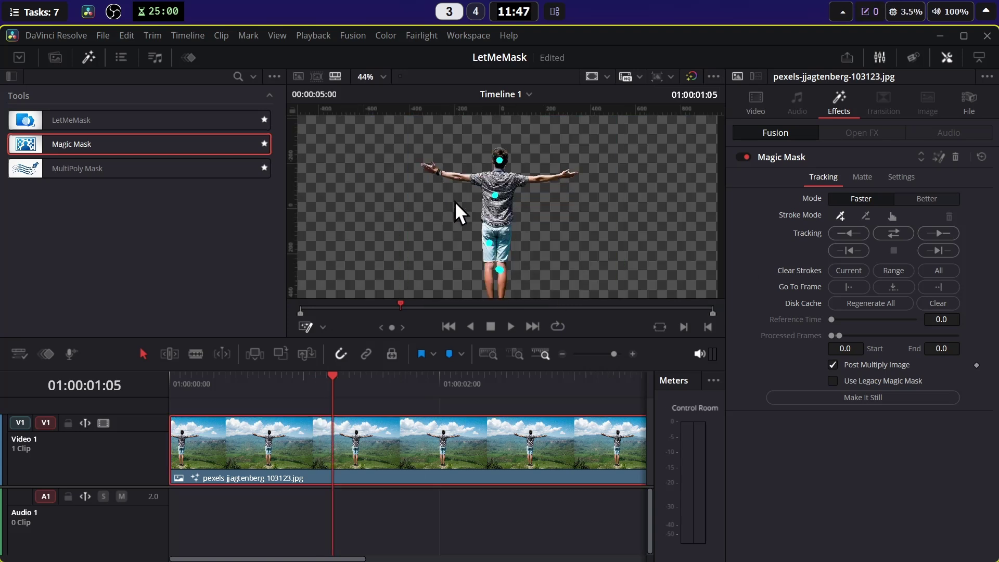
pyautogui.scroll(1, 509, 152)
pyautogui.scroll(1, 573, 174)
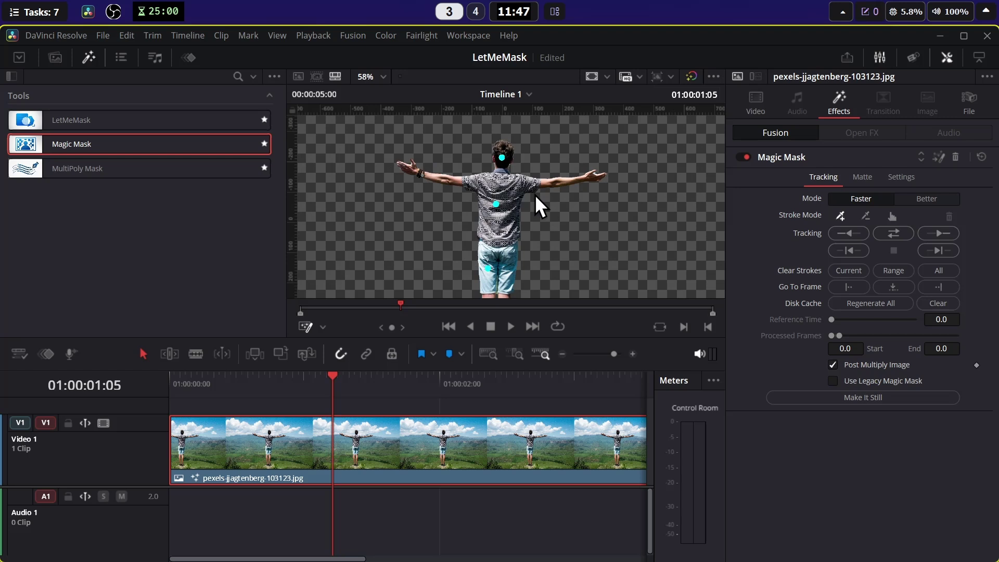
pyautogui.scroll(-1, 551, 250)
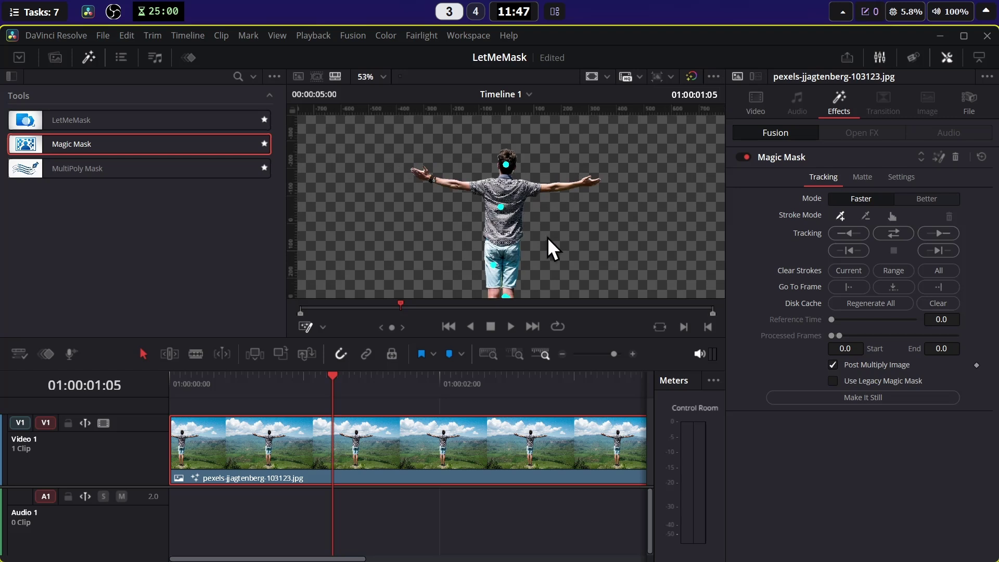
pyautogui.click(887, 237)
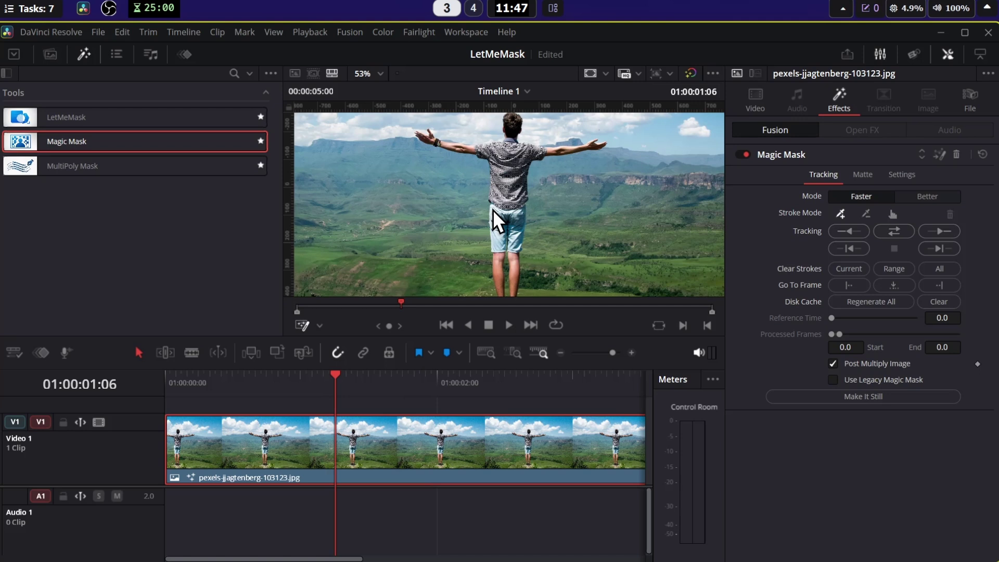
# Step: Step back one frame, zoom out, and scrub the timeline to confirm the man's cutout holds
pyautogui.press('Left')
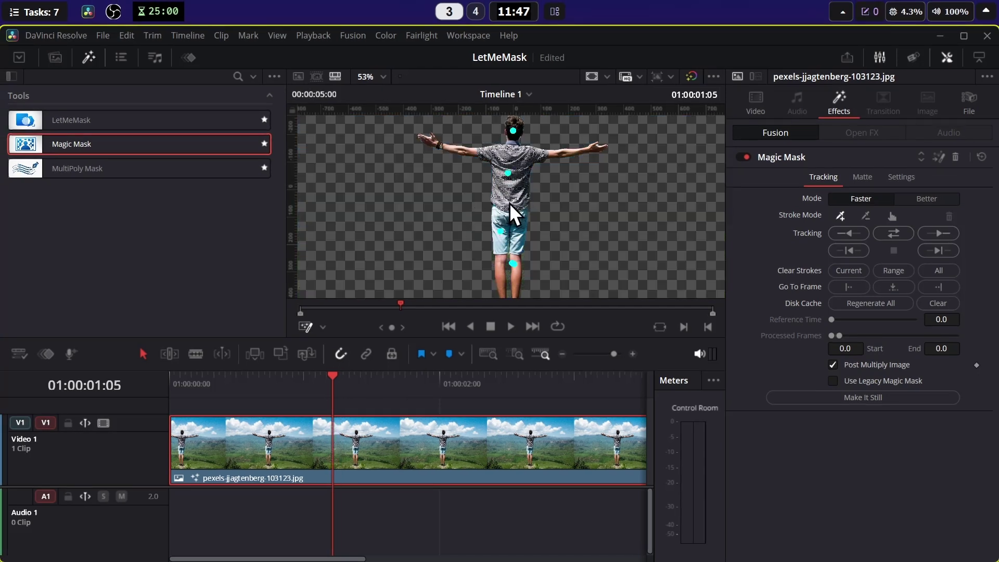
pyautogui.scroll(-2, 518, 200)
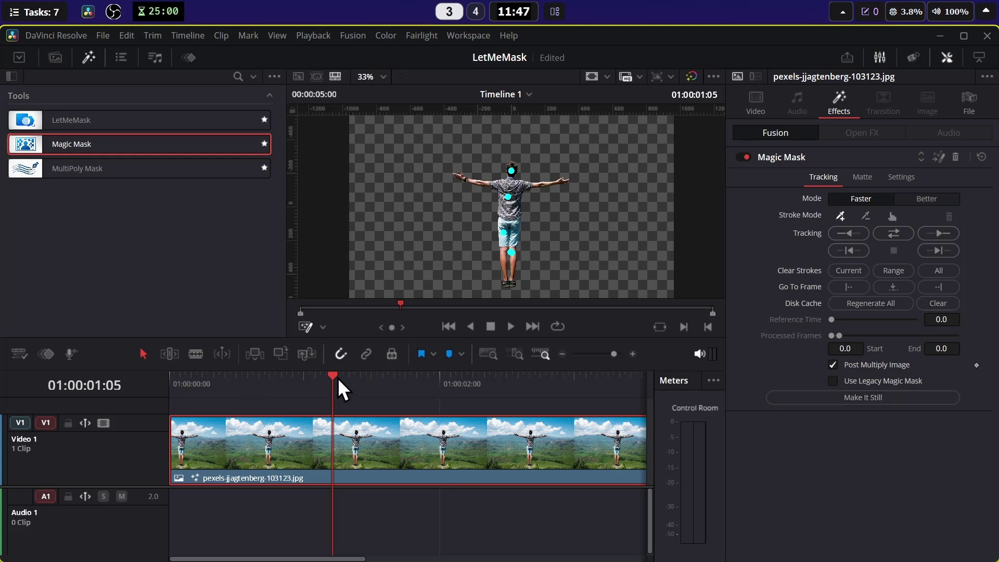
pyautogui.moveTo(341, 388); pyautogui.dragTo(462, 416)
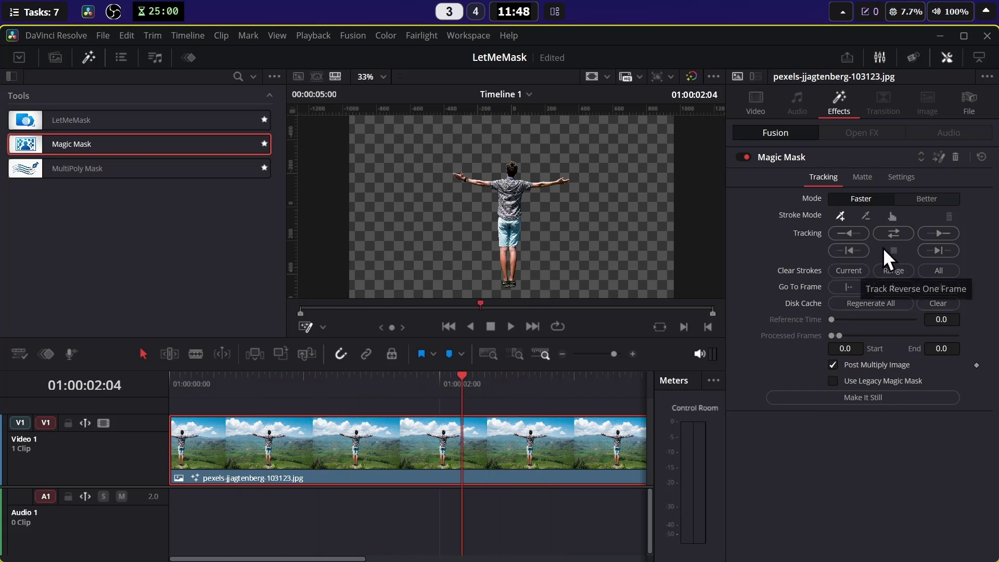